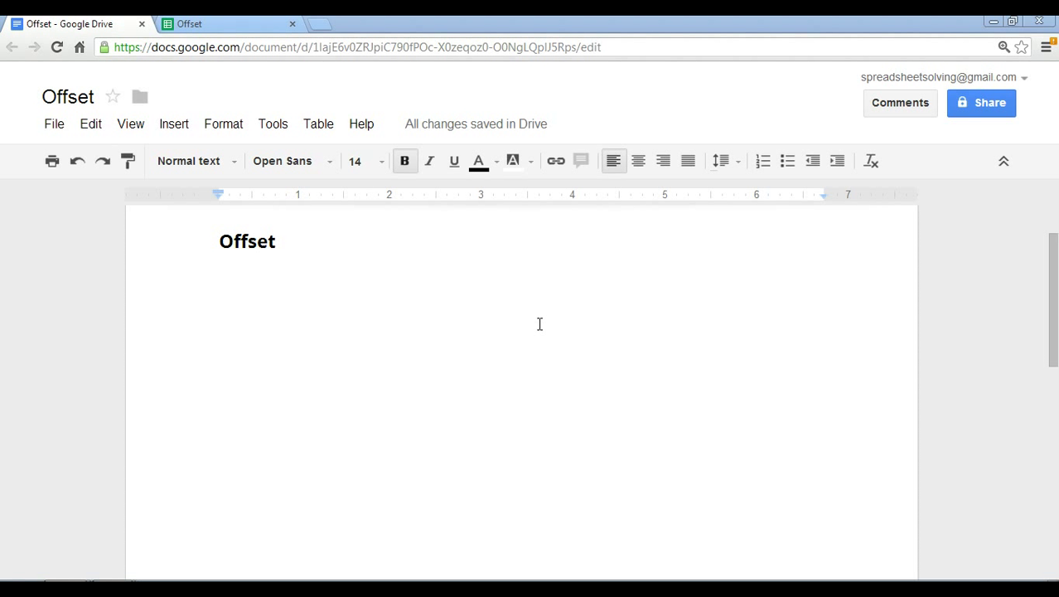
# - Under Offset, write "returns the value of a cell (or many cells) that are offset by a certain number of rows and columns from a reference point"
pyautogui.click(431, 334)
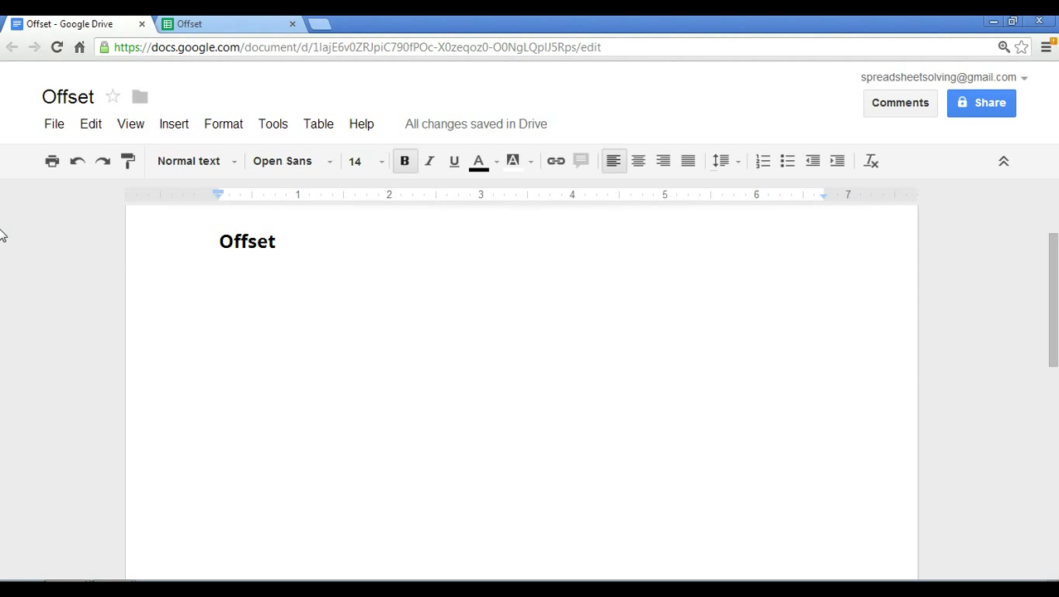
pyautogui.write('returns the val')
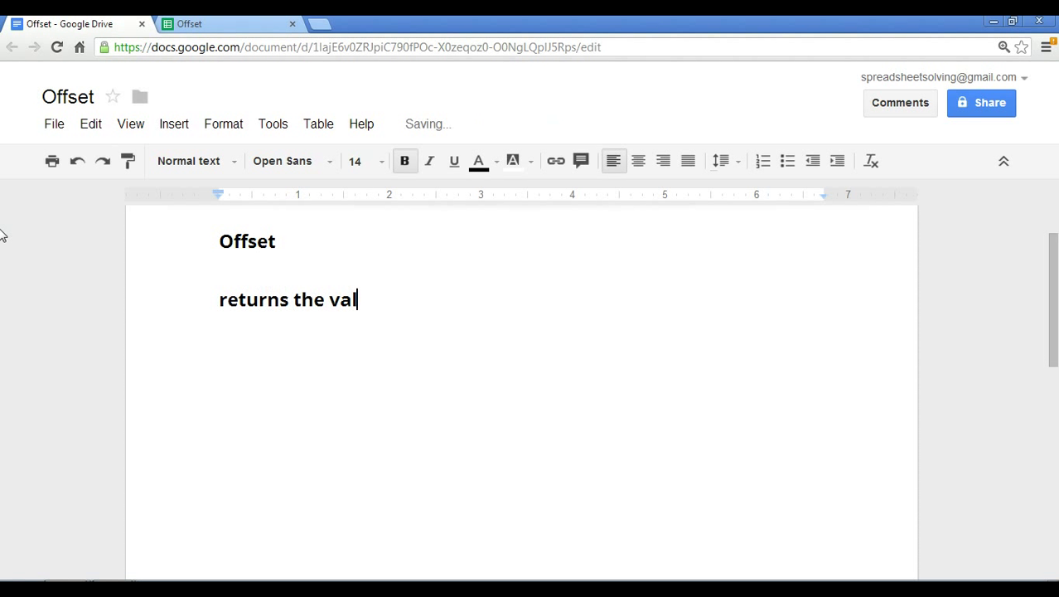
pyautogui.write('ue of a cell ')
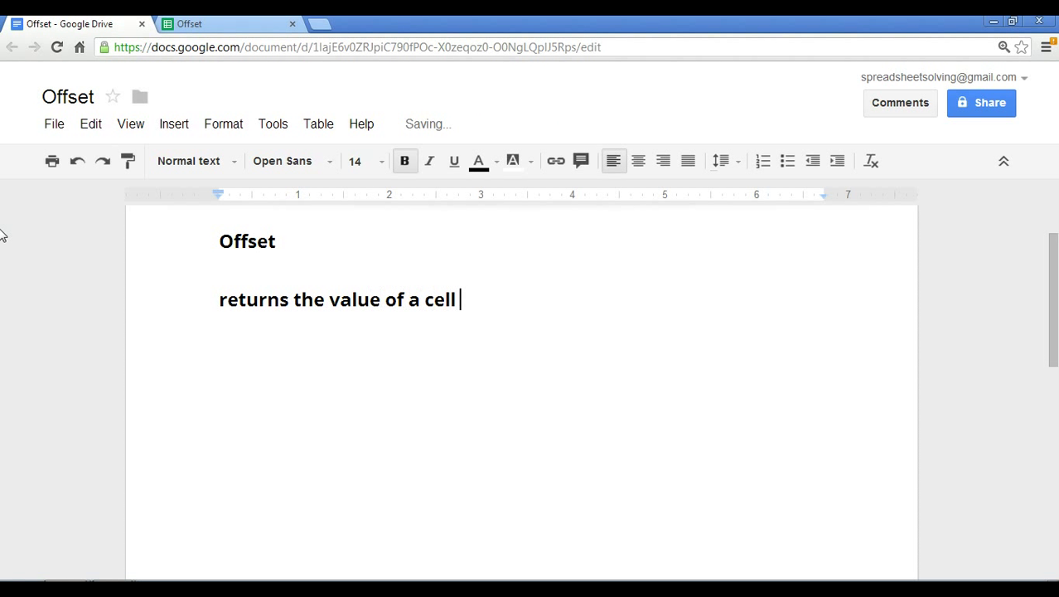
pyautogui.write('(or many cel')
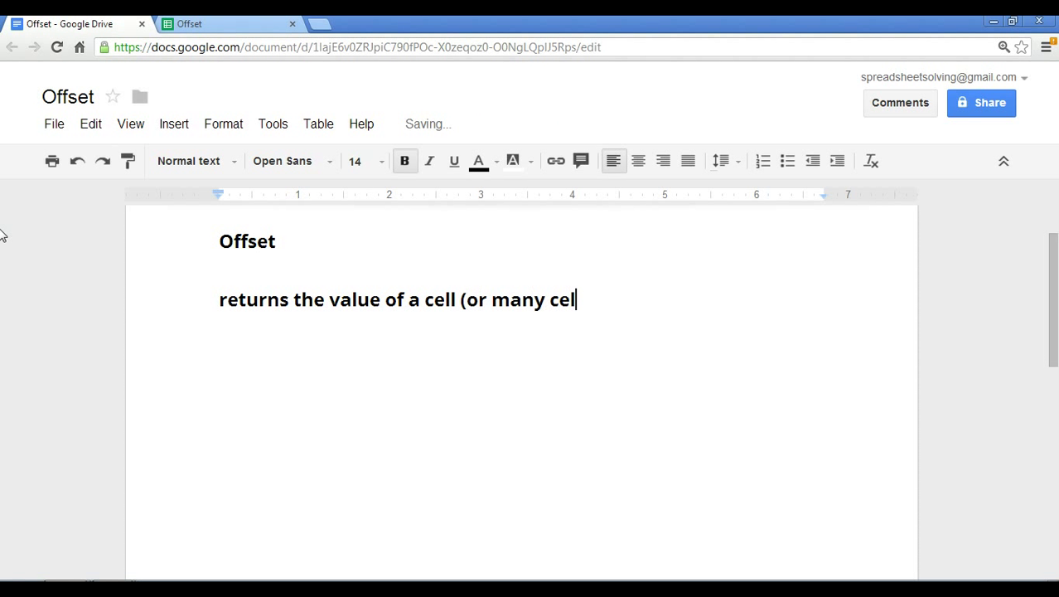
pyautogui.write('ls) that are off')
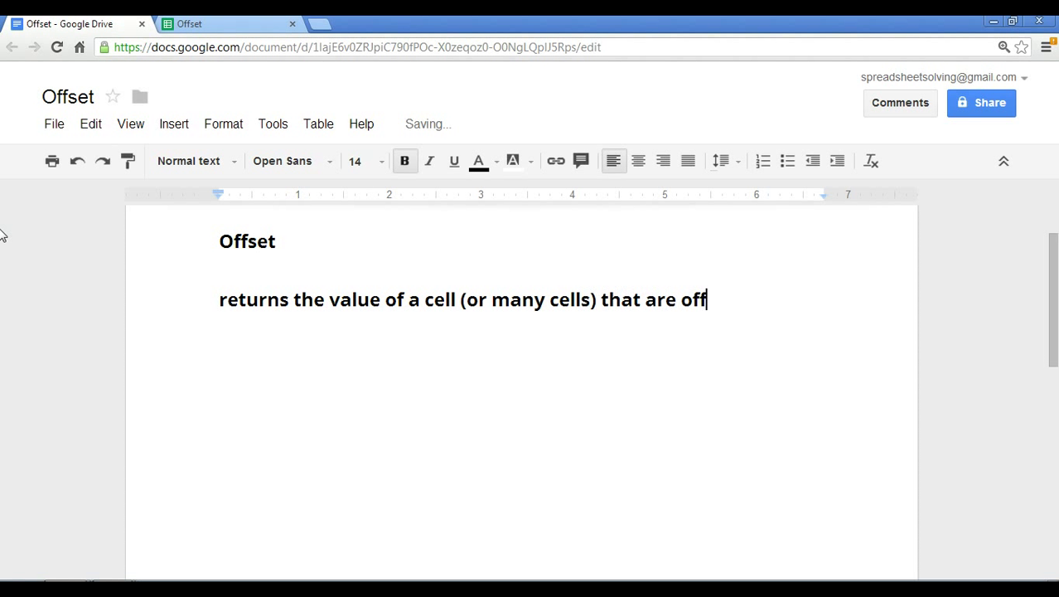
pyautogui.write('set by a certain ')
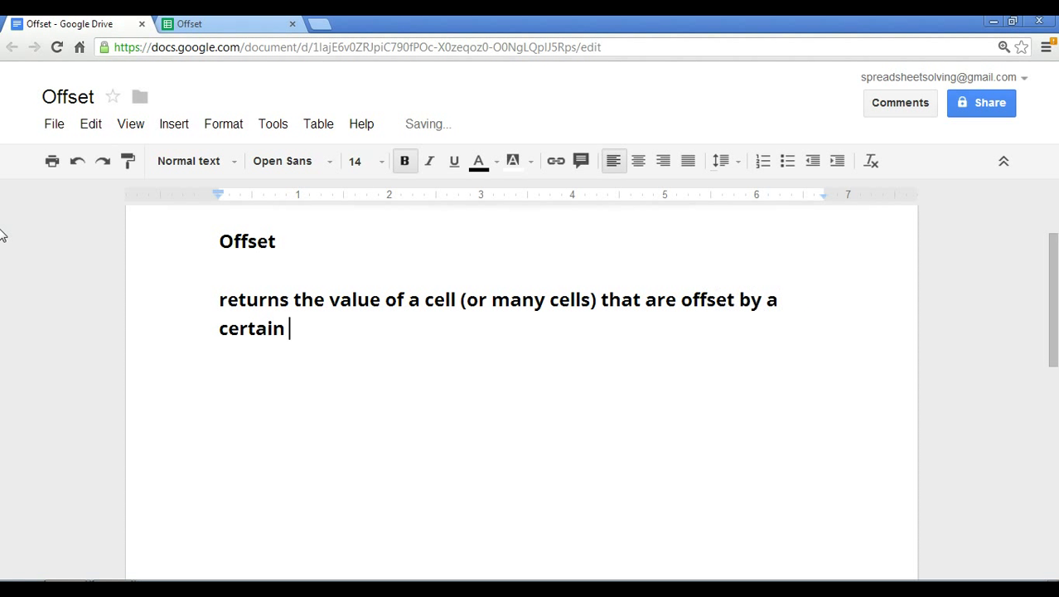
pyautogui.write('number of rows ')
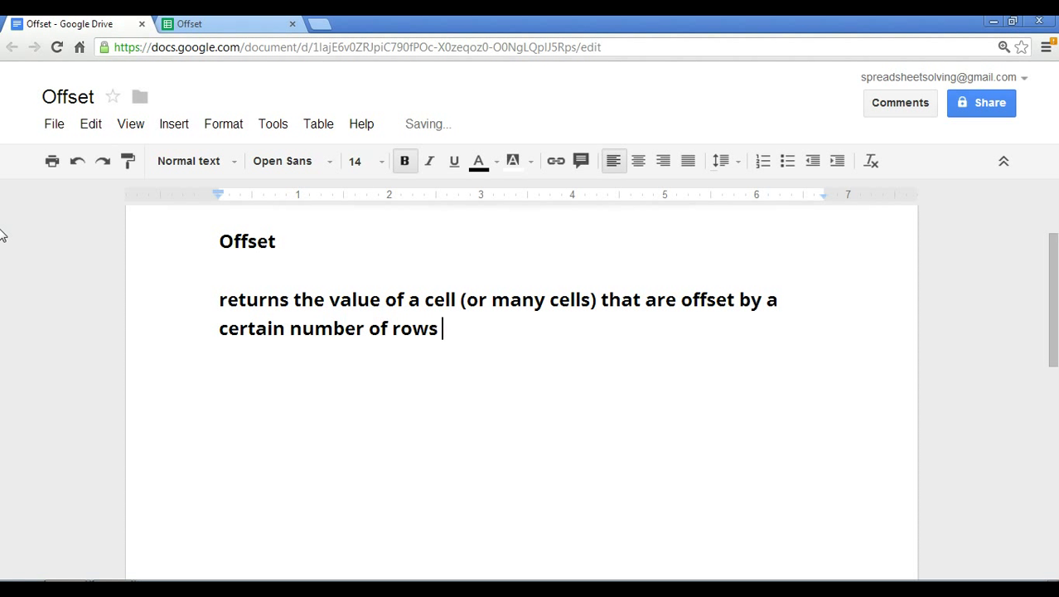
pyautogui.write('and columns from a')
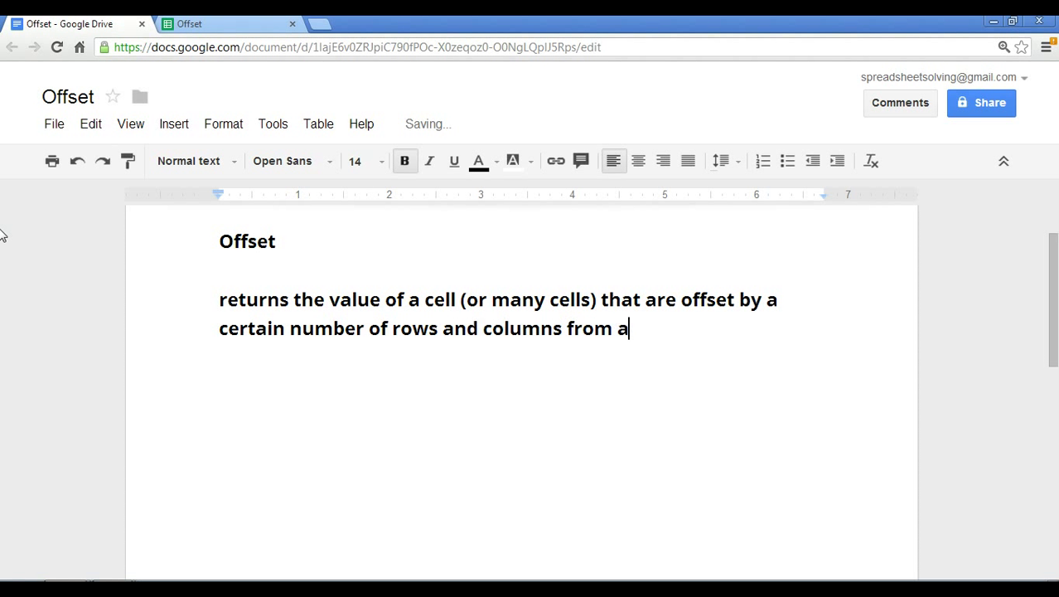
pyautogui.write(' reference poin')
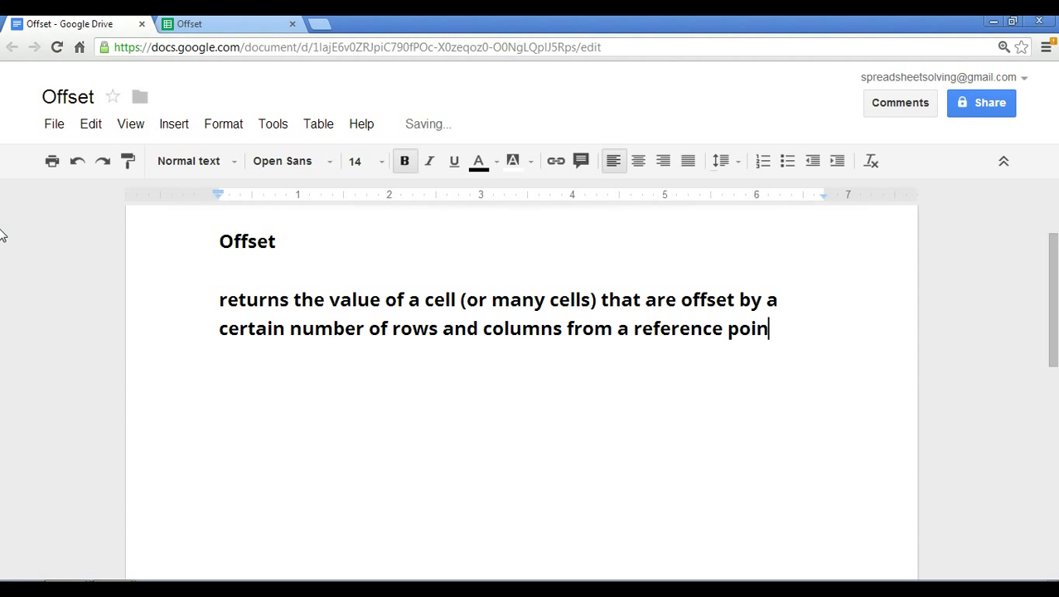
pyautogui.write('t')
pyautogui.press('Return')
pyautogui.press('Return')
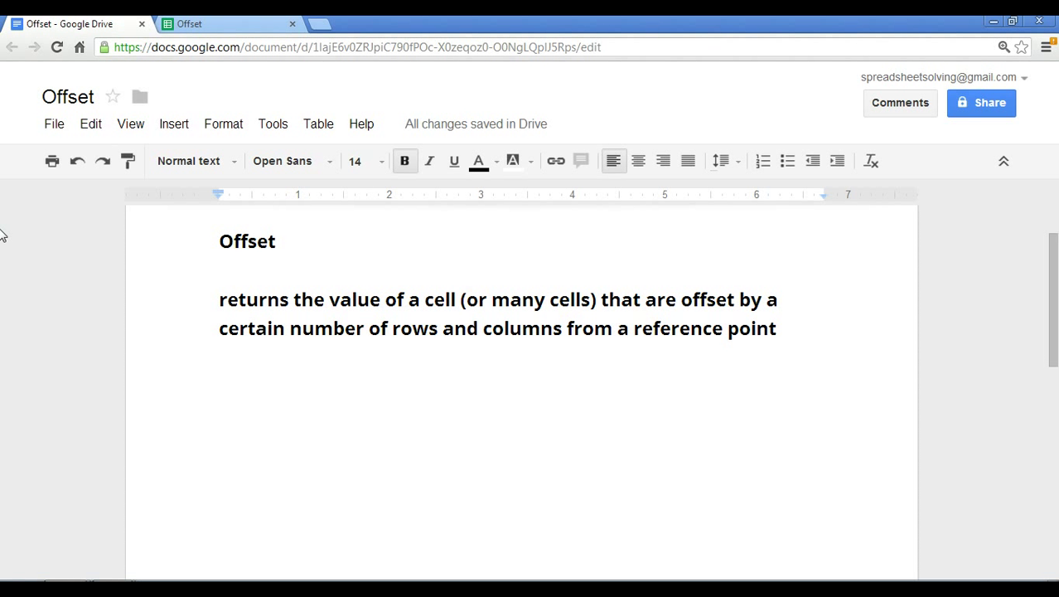
# - Begin the function's syntax line below the definition with "=Offset(reference, rows, columns, "
pyautogui.write('=')
pyautogui.write('O')
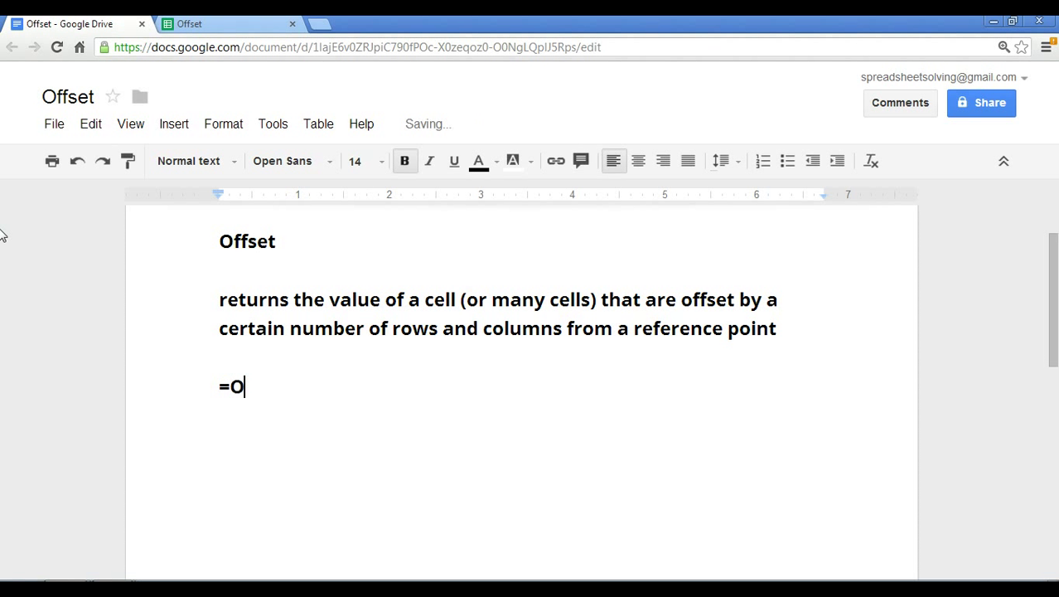
pyautogui.write('ffset(')
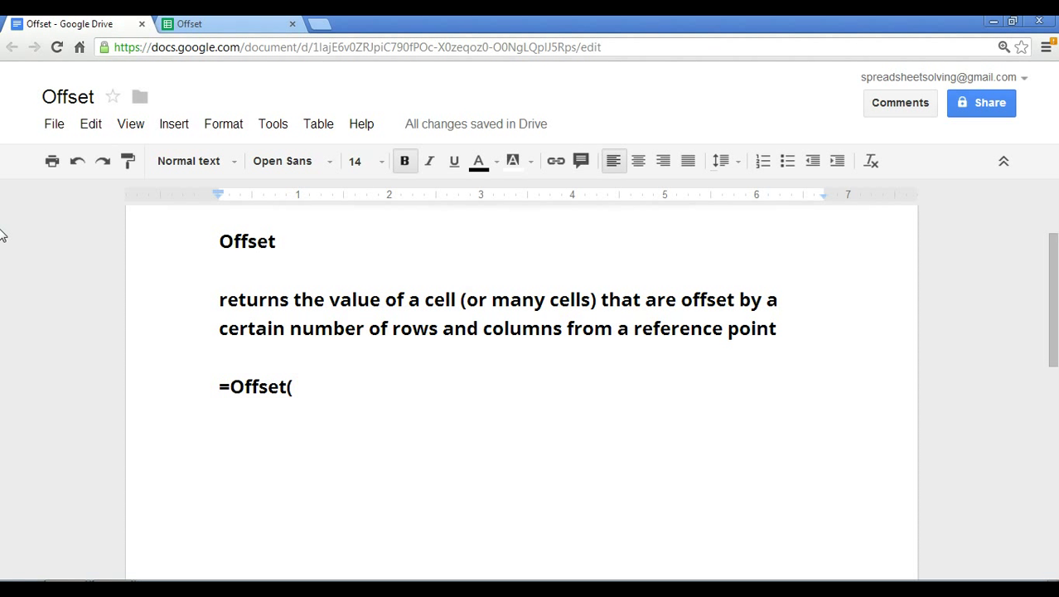
pyautogui.write('r')
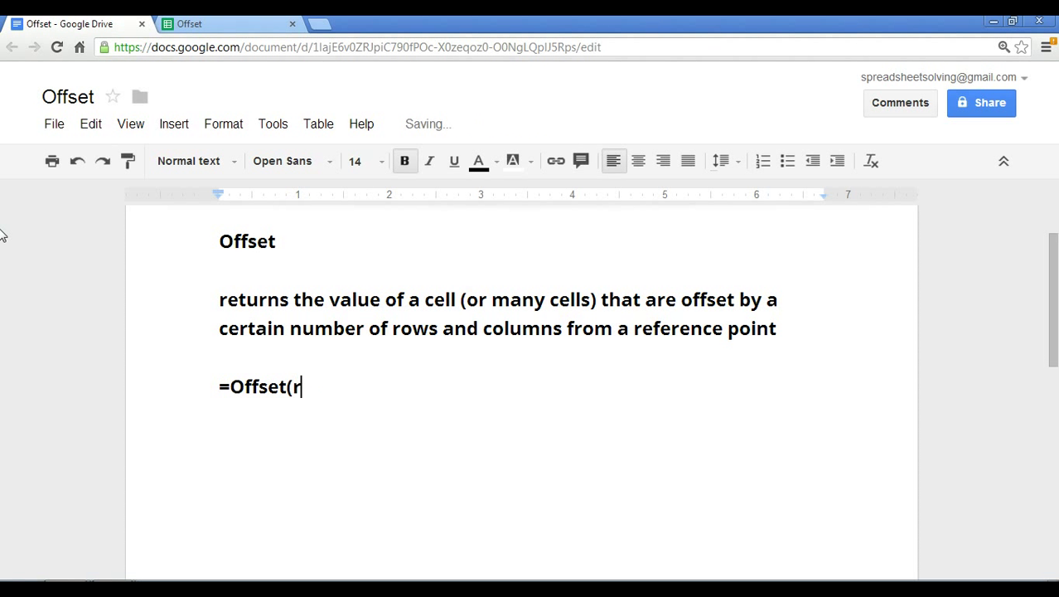
pyautogui.write('eference,')
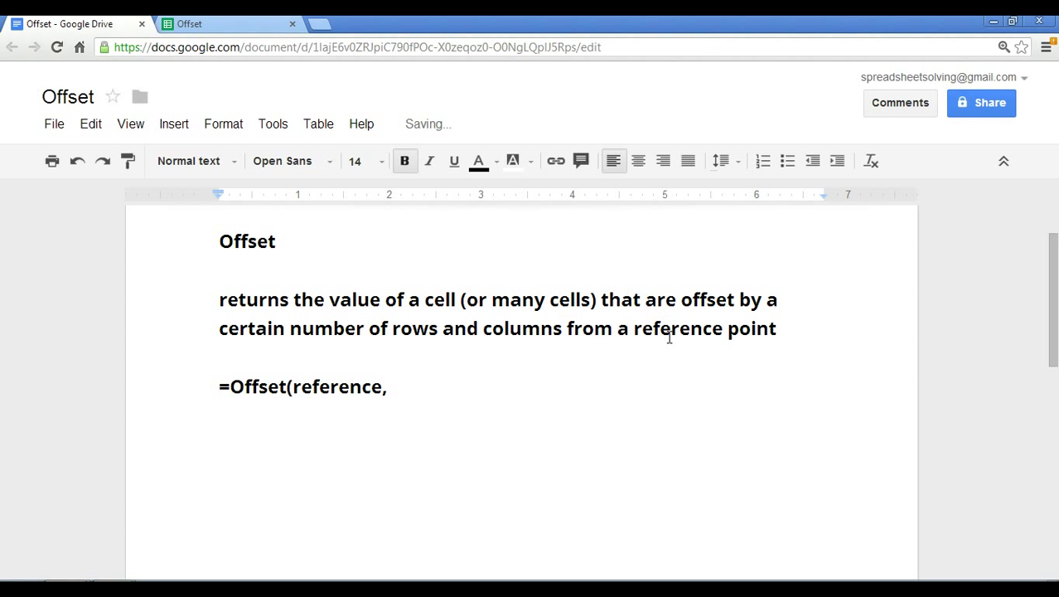
pyautogui.moveTo(642, 329); pyautogui.dragTo(775, 336)
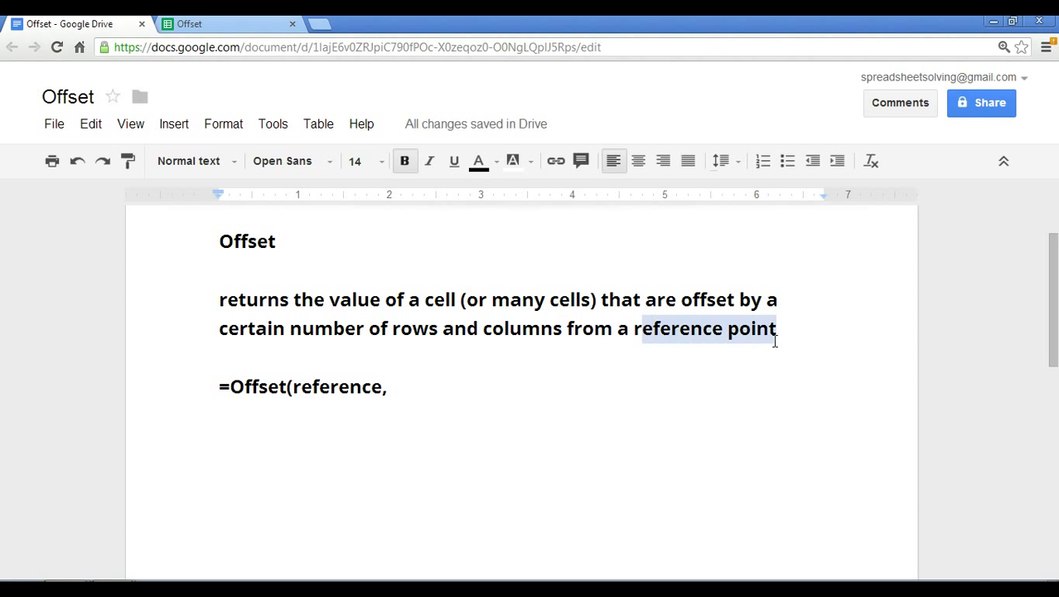
pyautogui.click(445, 391)
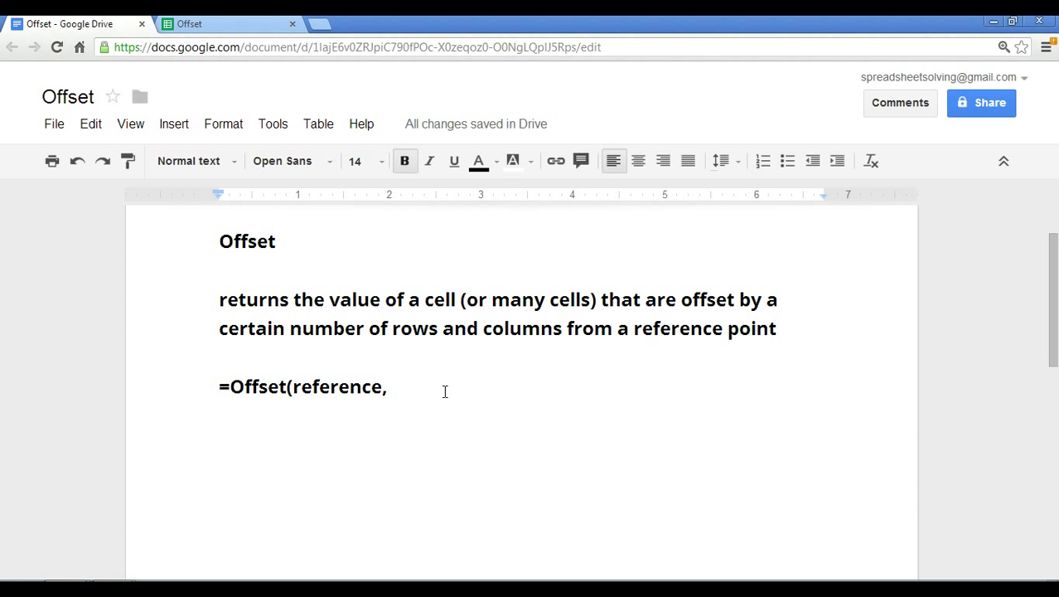
pyautogui.write('rows,')
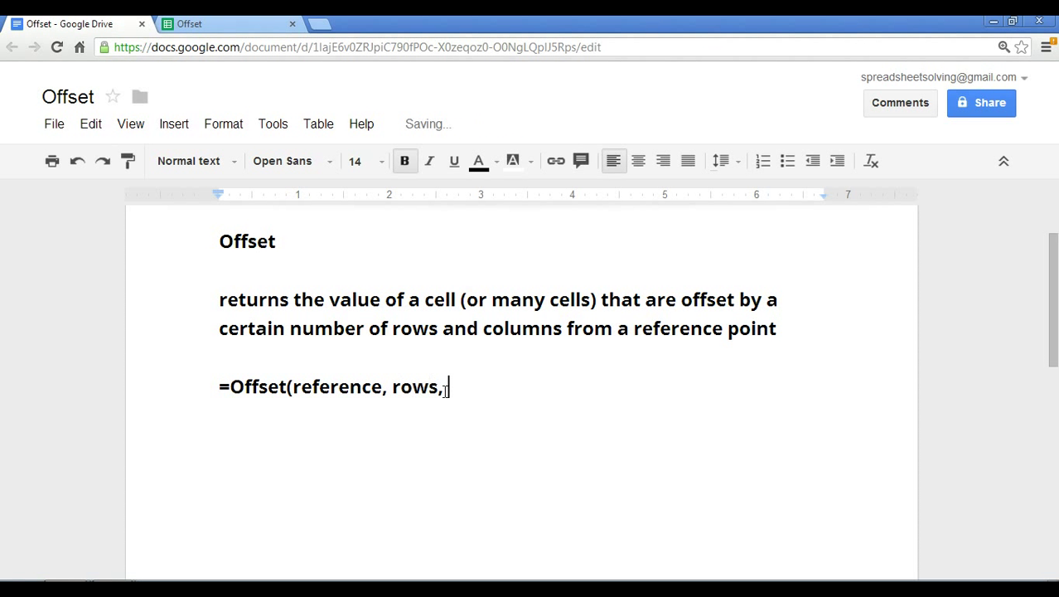
pyautogui.write(' columns,')
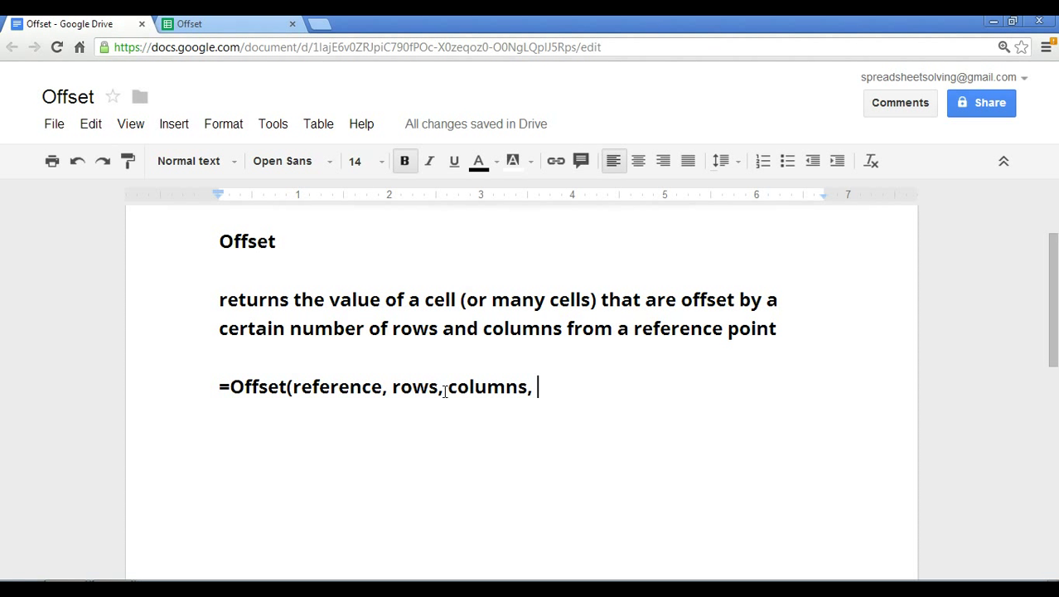
pyautogui.click(401, 386)
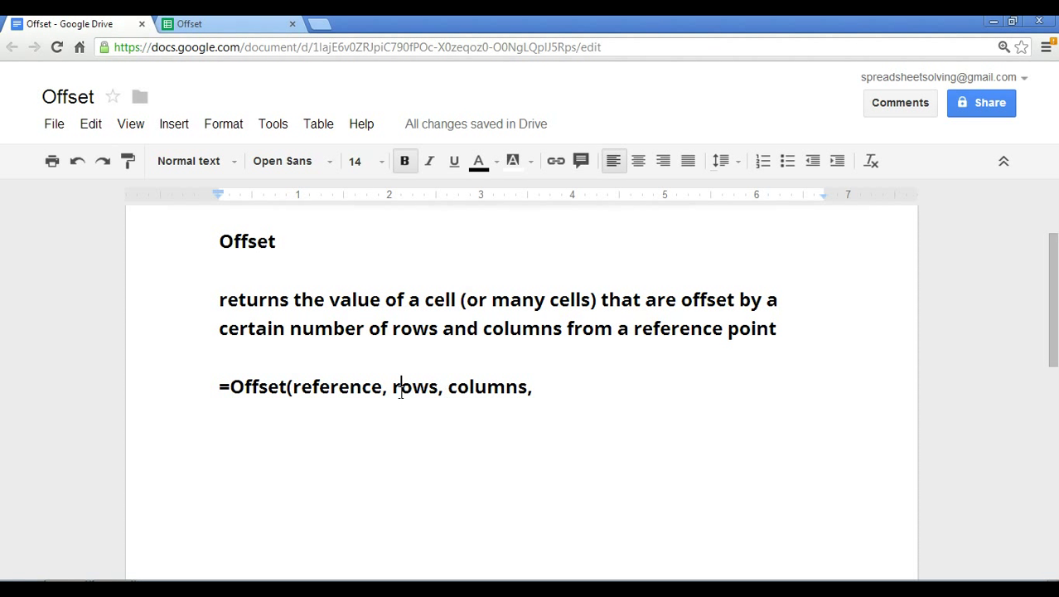
pyautogui.click(506, 384)
pyautogui.click(331, 386)
pyautogui.moveTo(389, 390); pyautogui.dragTo(291, 397)
pyautogui.click(547, 390)
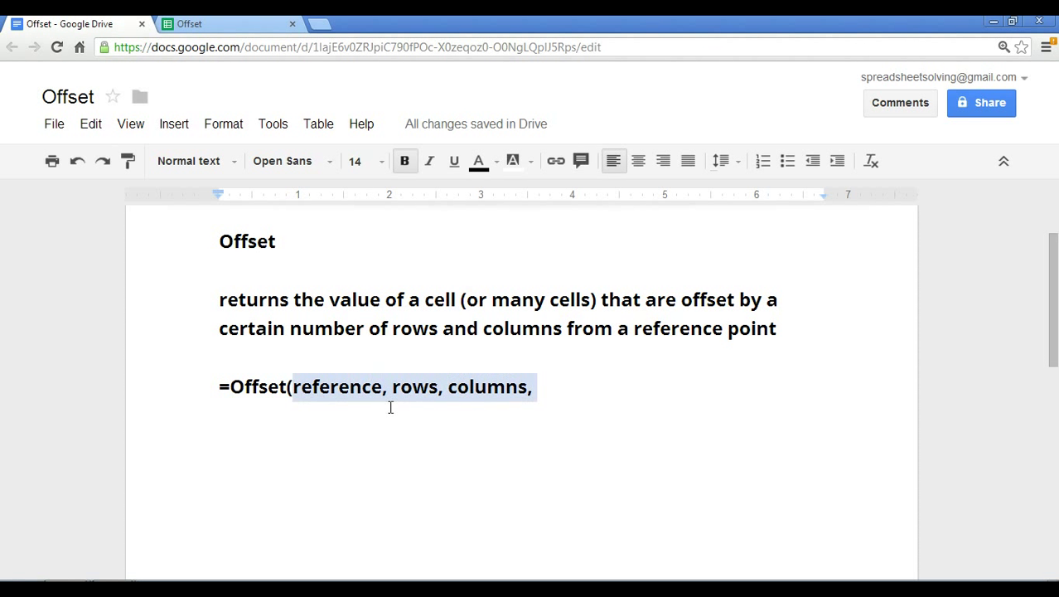
# - Complete the Offset syntax line with "height, width)" and start a new line below it
pyautogui.click(566, 388)
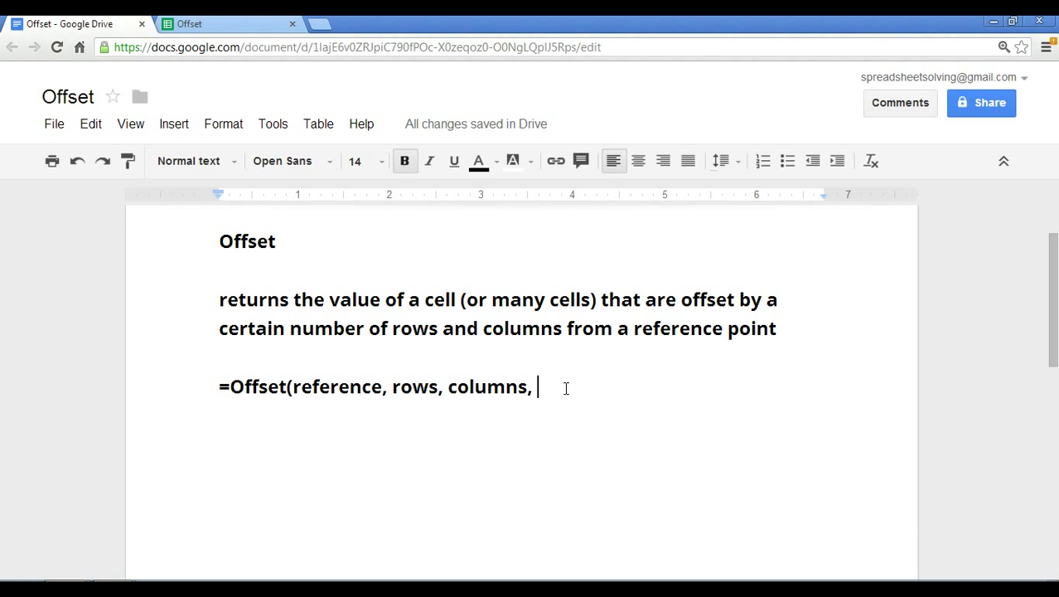
pyautogui.write('height, ')
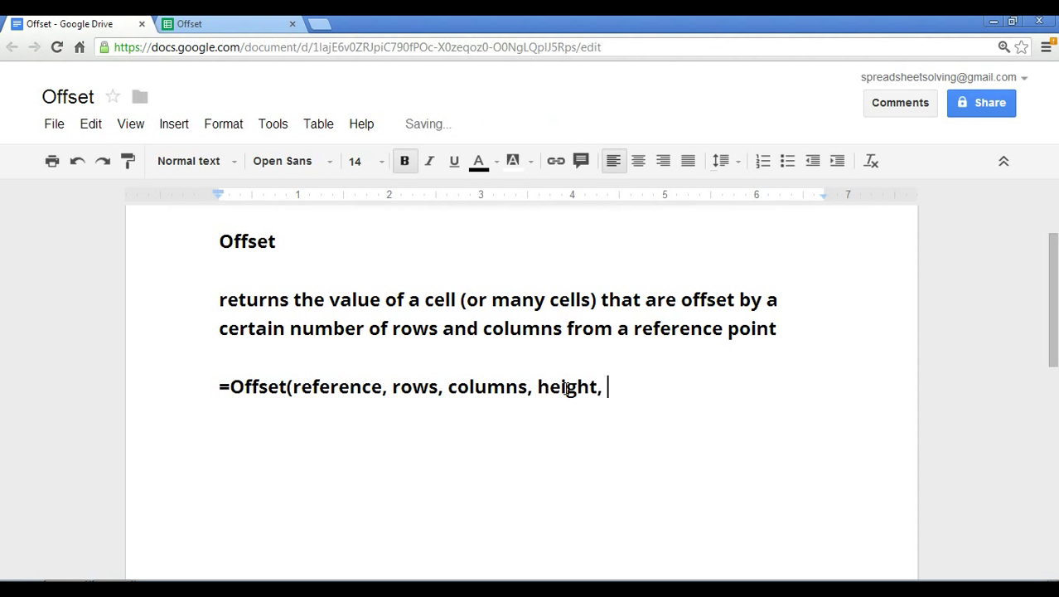
pyautogui.write('width)')
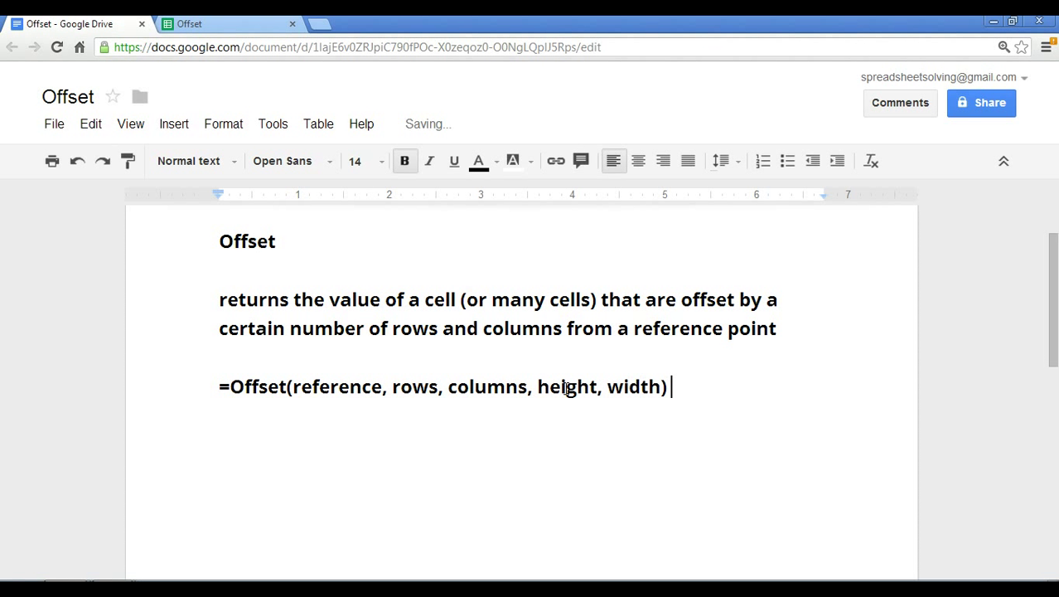
pyautogui.press('Return')
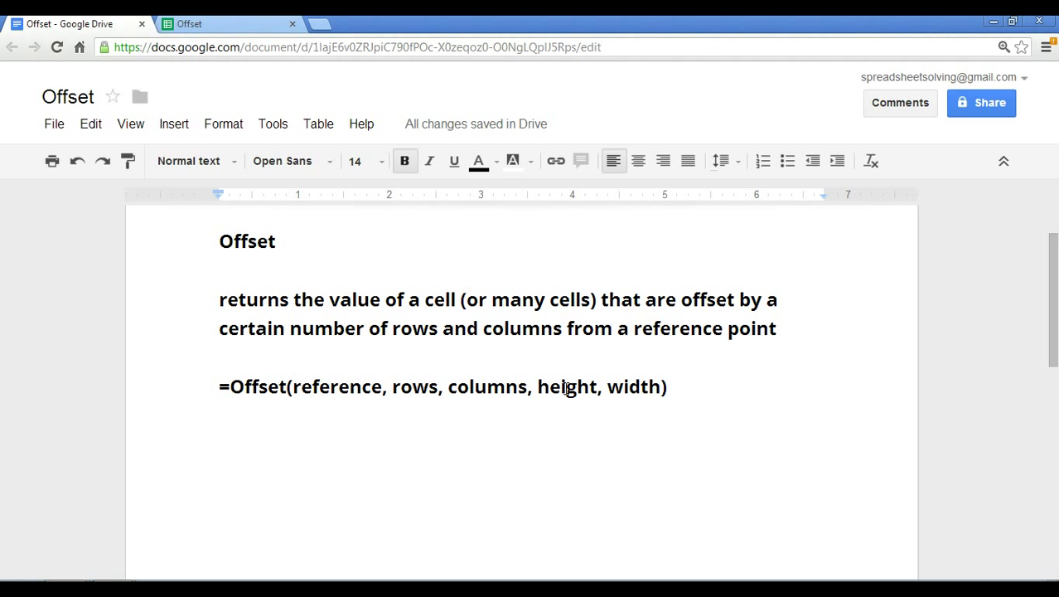
# - Highlight the whole =Offset(reference, rows, columns, height, width) line in yellow
pyautogui.click(638, 397)
pyautogui.doubleClick(639, 397)
pyautogui.click(123, 403)
pyautogui.moveTo(188, 387); pyautogui.dragTo(702, 417)
pyautogui.click(528, 170)
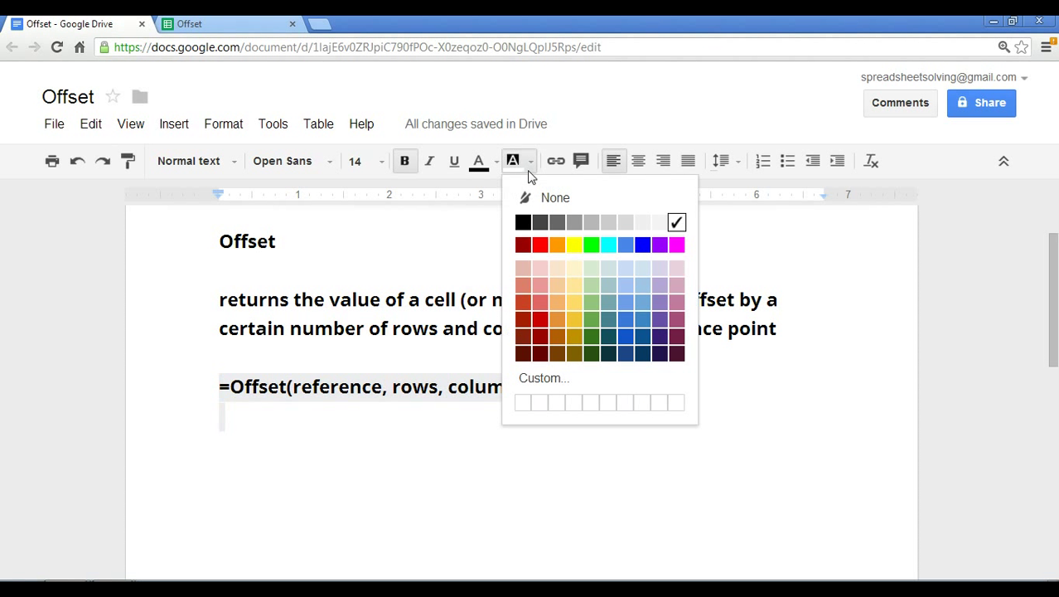
pyautogui.click(574, 245)
pyautogui.click(559, 411)
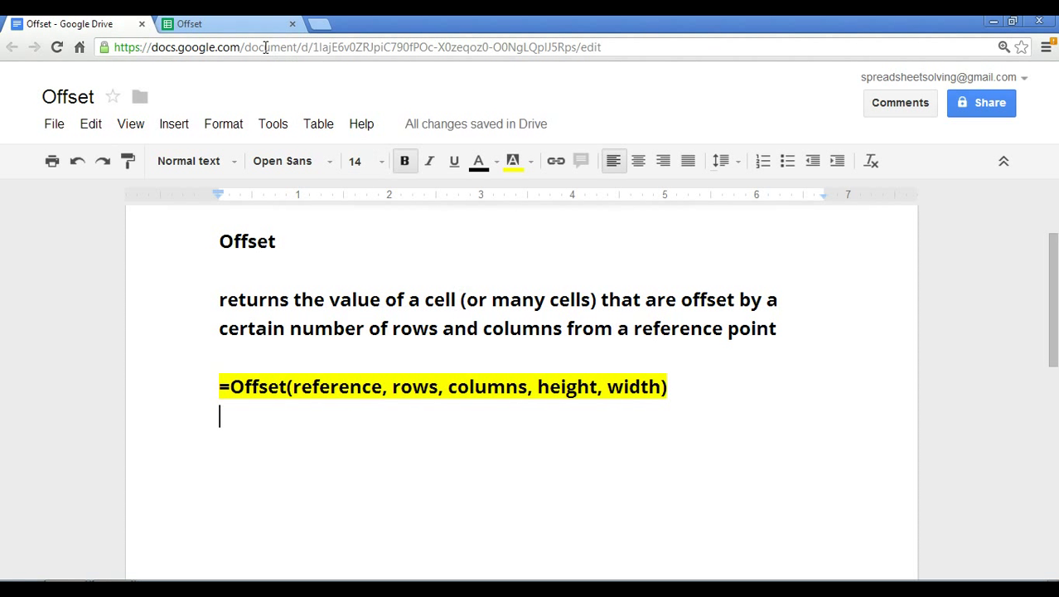
# - Switch to the Offset spreadsheet and examine the ranked men's and women's tennis player data and the empty Top 10 men's table
pyautogui.click(199, 23)
pyautogui.click(341, 388)
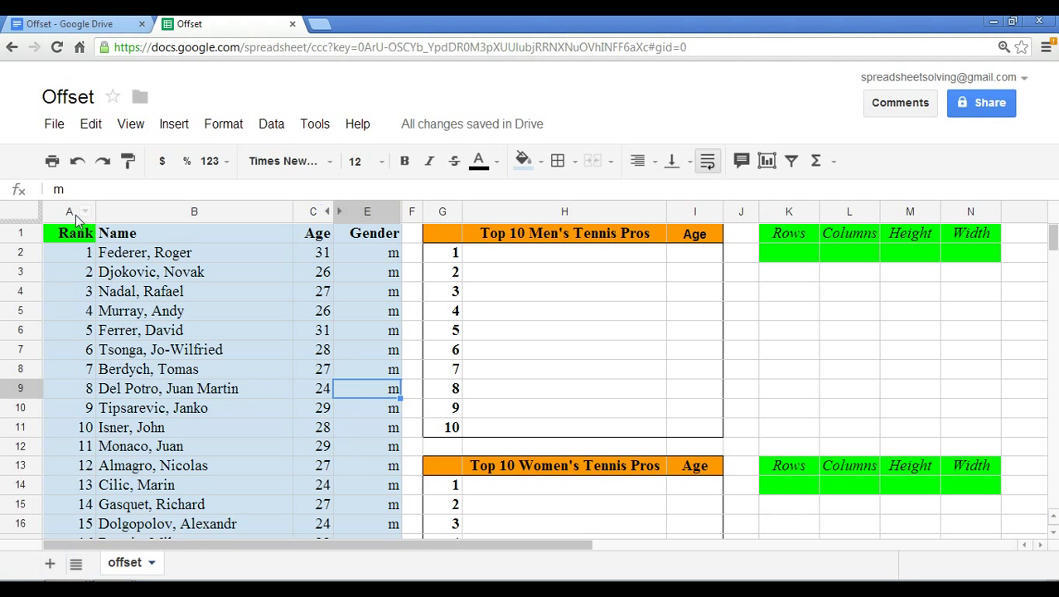
pyautogui.click(143, 257)
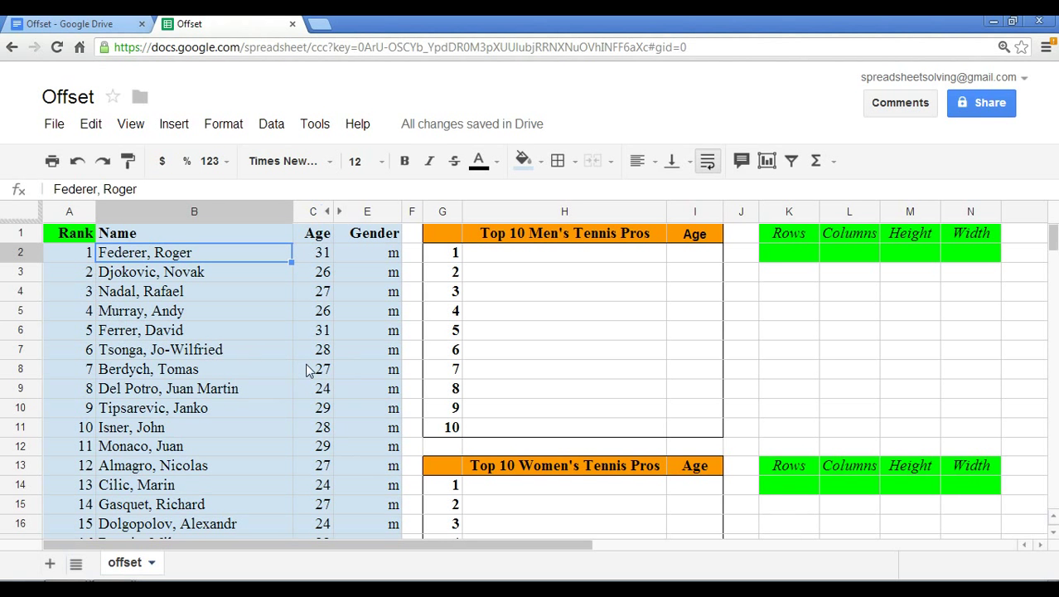
pyautogui.scroll(-20, 295, 370)
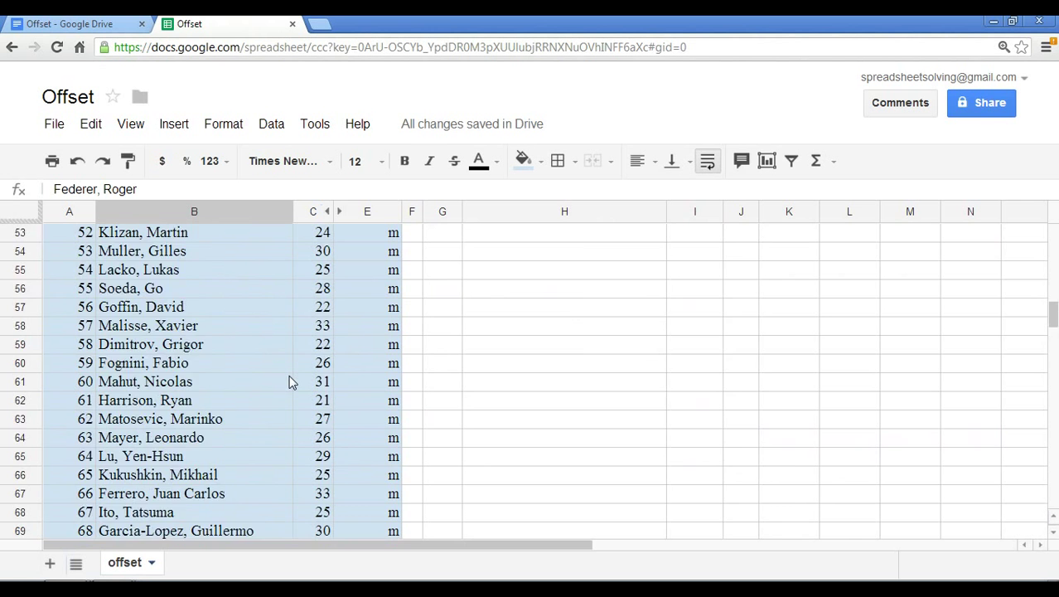
pyautogui.scroll(-6, 286, 381)
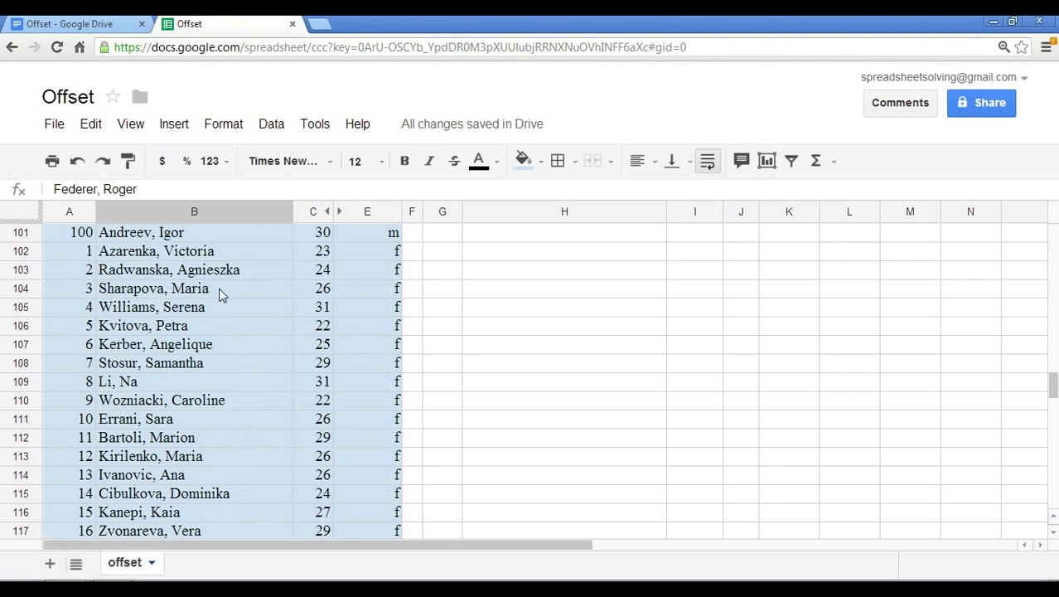
pyautogui.scroll(-8, 223, 302)
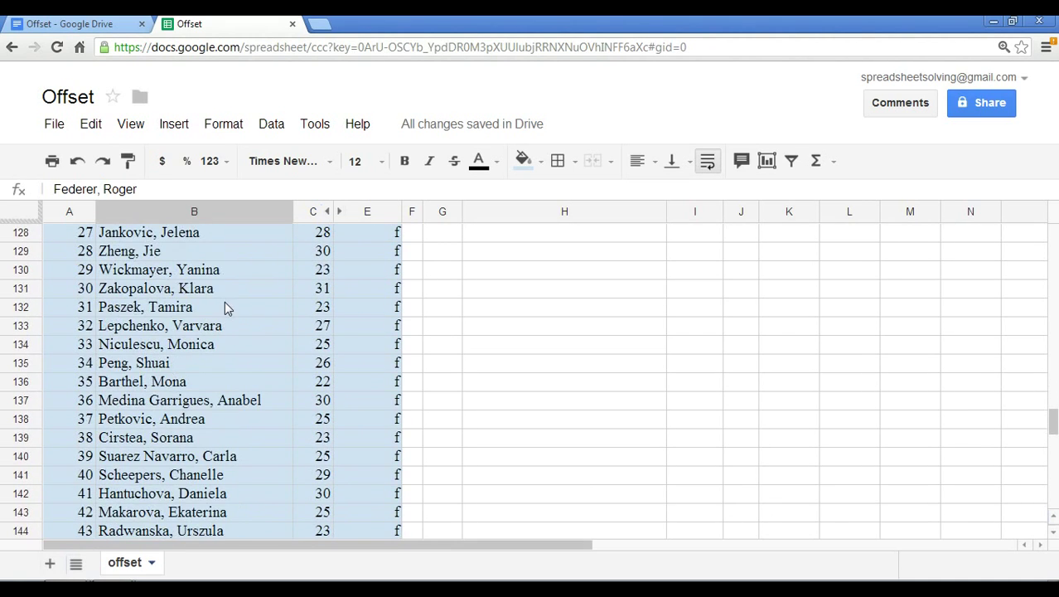
pyautogui.scroll(8, 322, 368)
pyautogui.scroll(20, 323, 369)
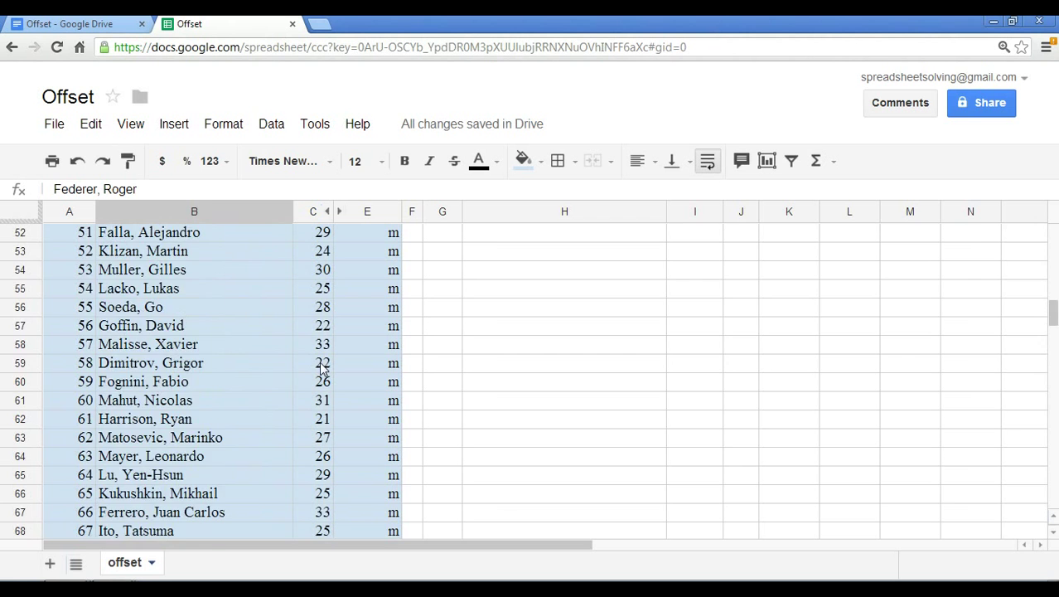
pyautogui.scroll(2, 323, 369)
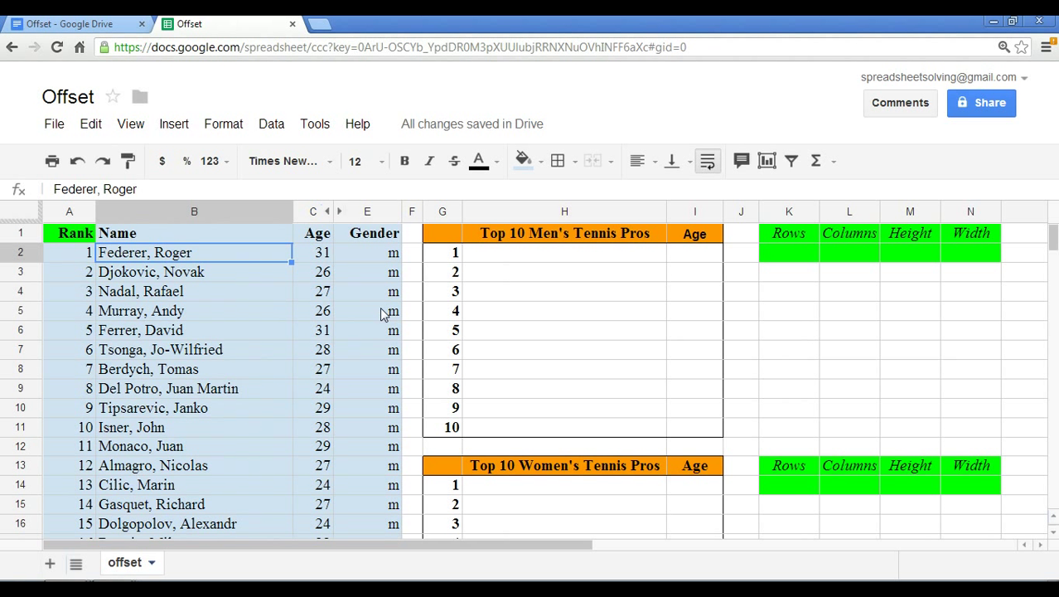
pyautogui.click(570, 332)
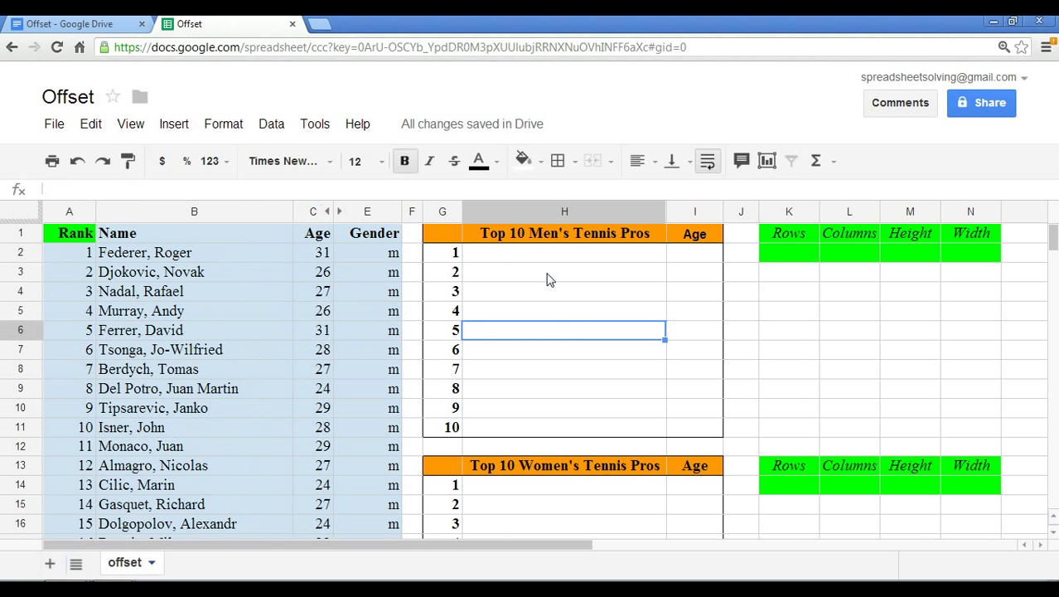
pyautogui.click(547, 272)
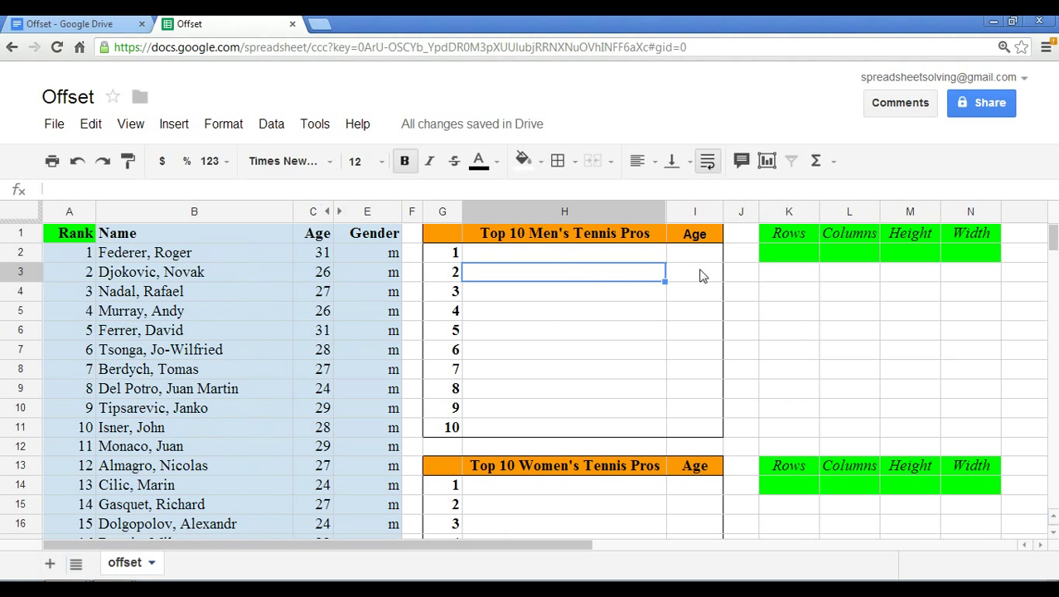
# - Examine the empty Top 10 Men's and Top 10 Women's Tennis Pros tables, including their name and age ranges
pyautogui.scroll(-2, 558, 402)
pyautogui.click(553, 407)
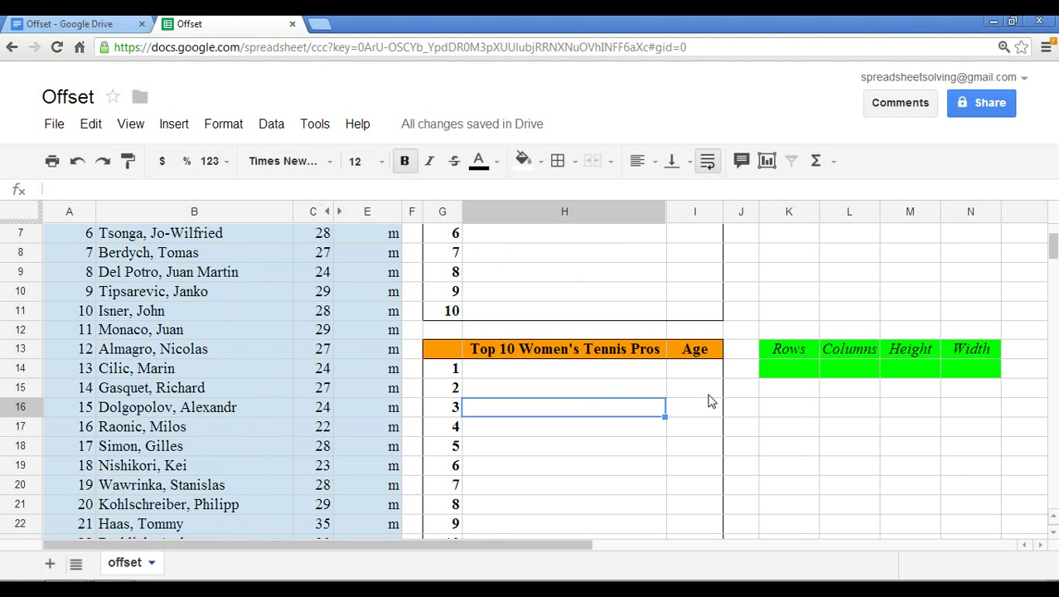
pyautogui.scroll(2, 706, 401)
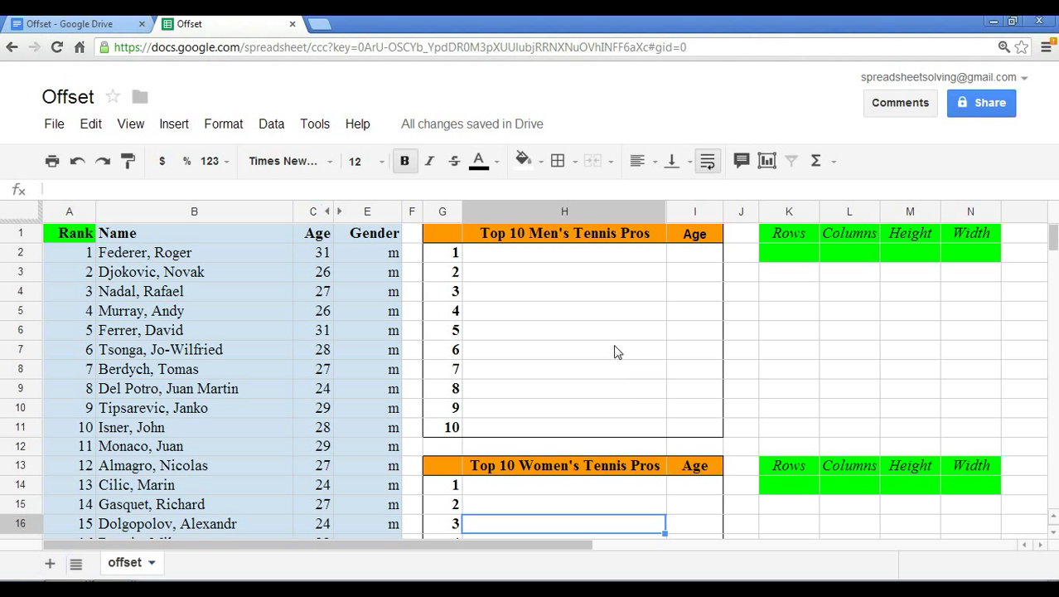
pyautogui.click(593, 334)
pyautogui.click(597, 486)
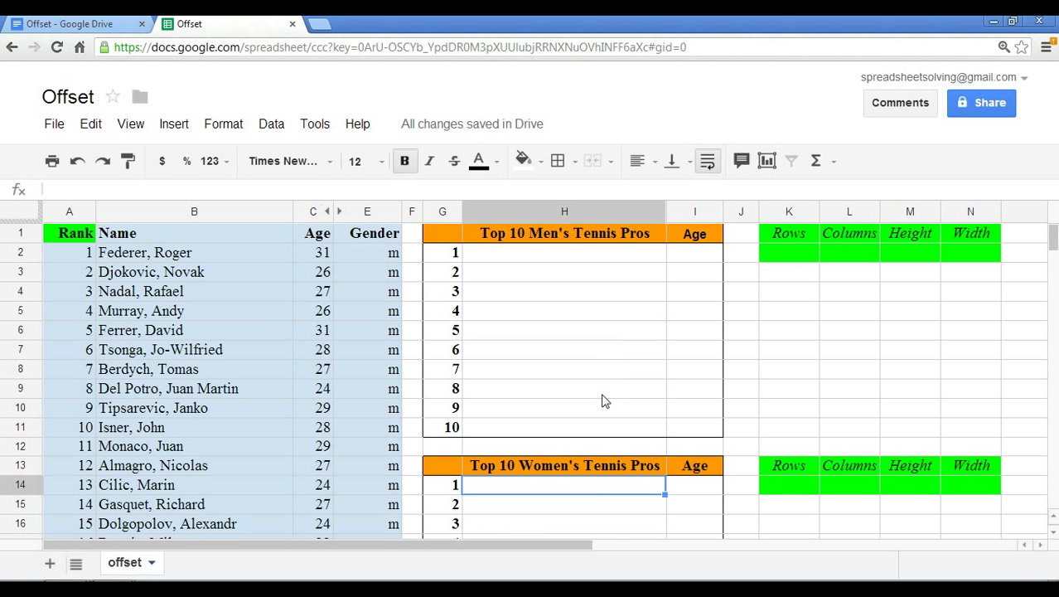
pyautogui.click(602, 370)
pyautogui.click(597, 487)
pyautogui.moveTo(508, 252); pyautogui.dragTo(684, 429)
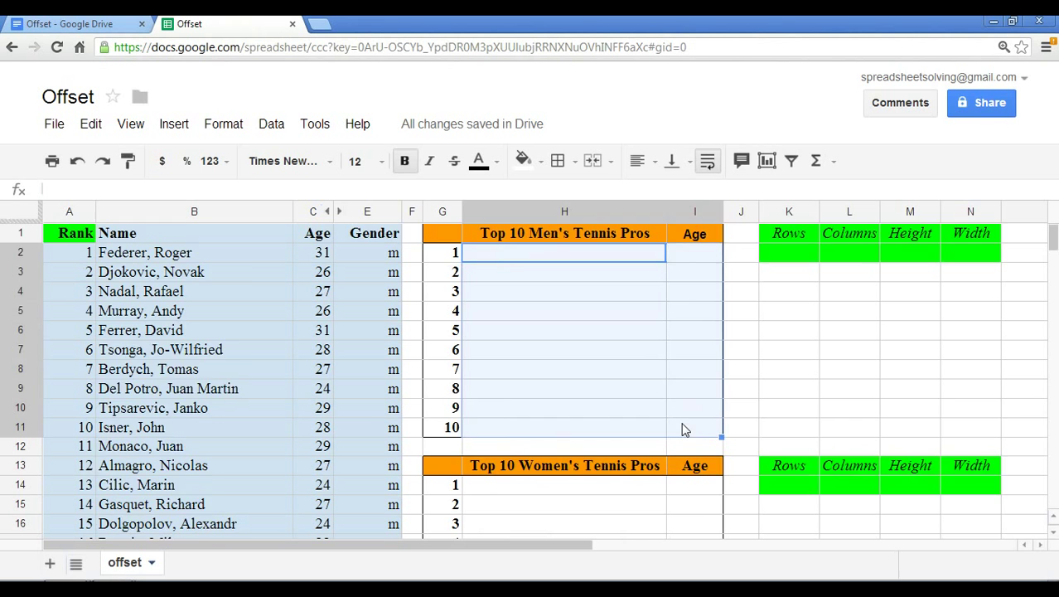
pyautogui.scroll(-1, 630, 433)
pyautogui.moveTo(603, 438); pyautogui.dragTo(711, 499)
pyautogui.scroll(3, 707, 489)
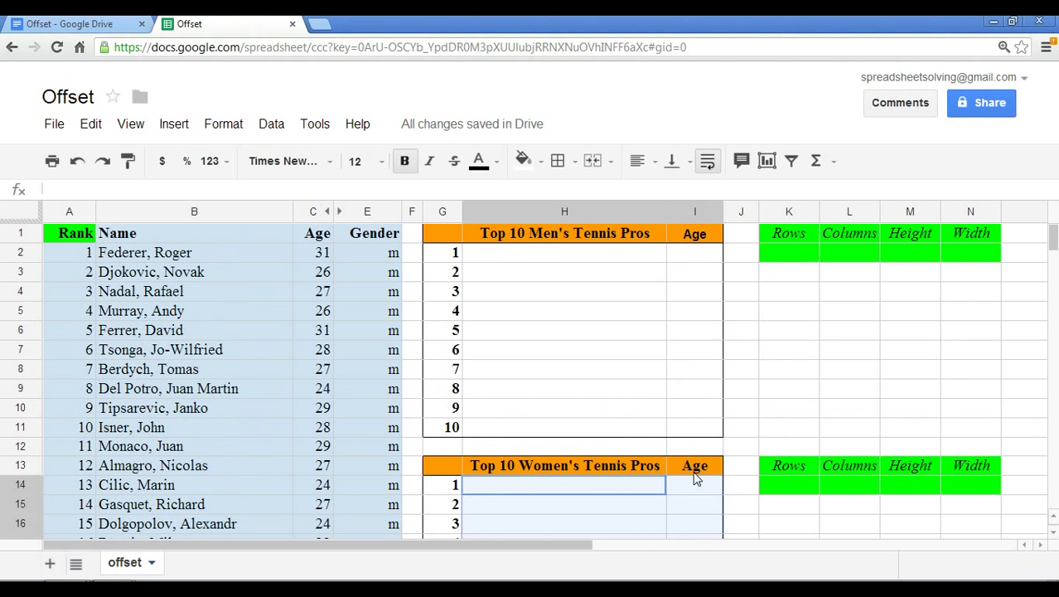
pyautogui.click(634, 390)
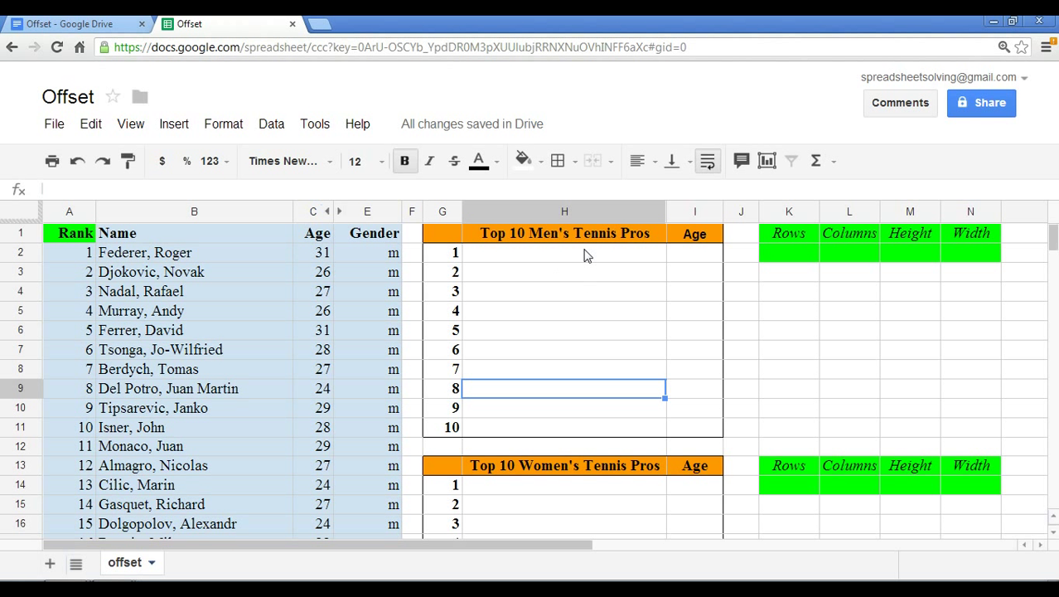
# - Review the men's Rows, Columns, Height and Width cells, the Rank reference cell A1 and the top ten names and ages in B2:C11
pyautogui.click(835, 261)
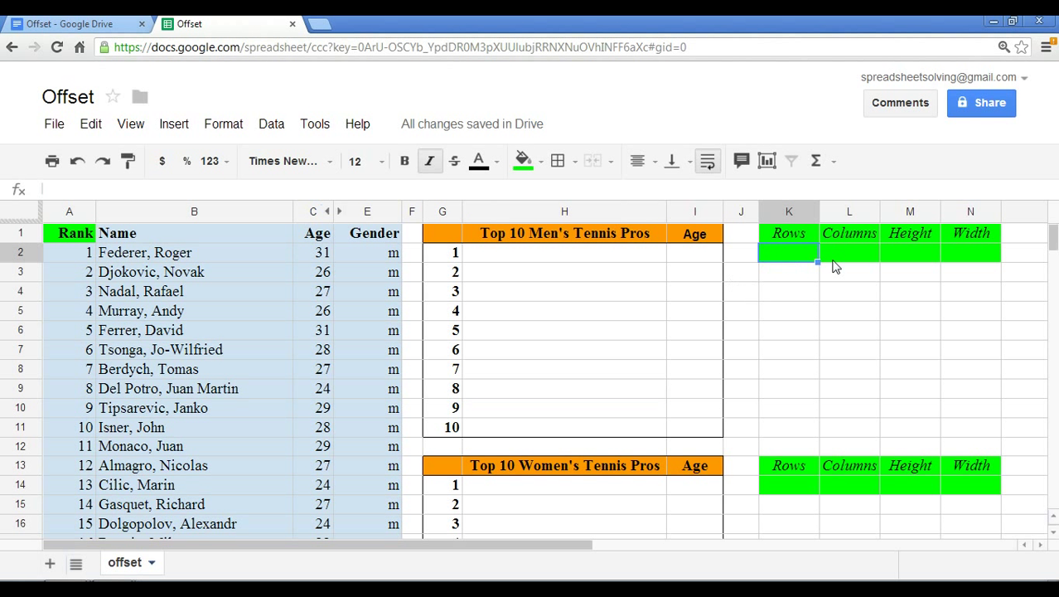
pyautogui.click(915, 263)
pyautogui.click(969, 264)
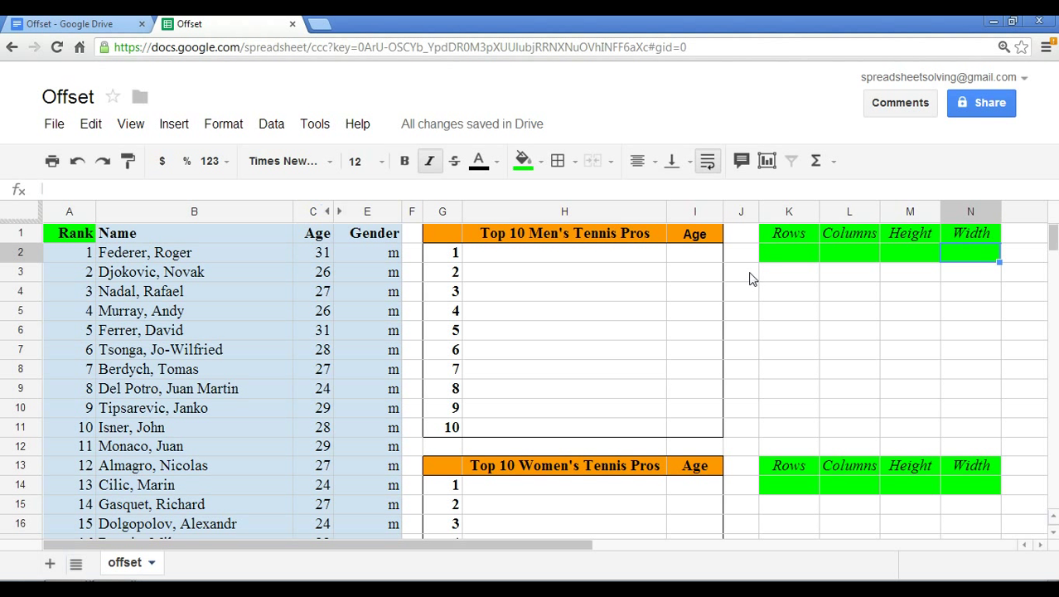
pyautogui.click(66, 239)
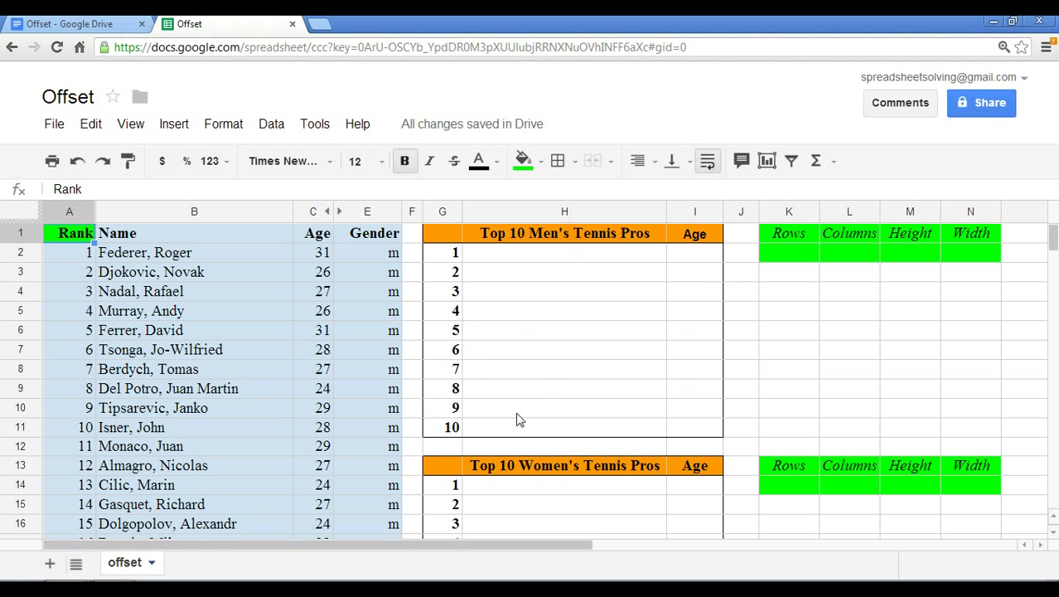
pyautogui.click(153, 259)
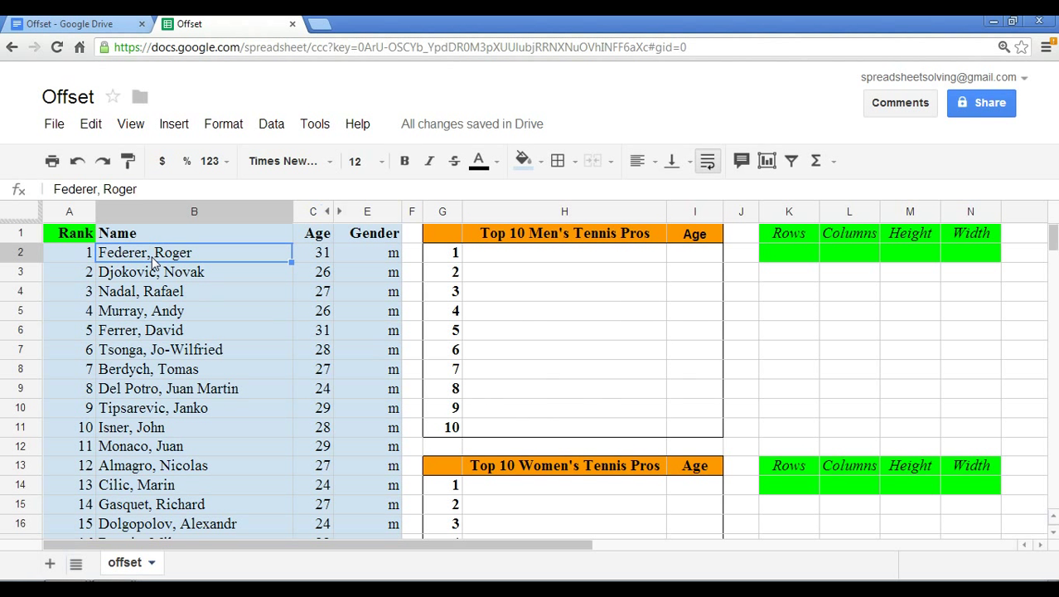
pyautogui.moveTo(153, 262); pyautogui.dragTo(322, 433)
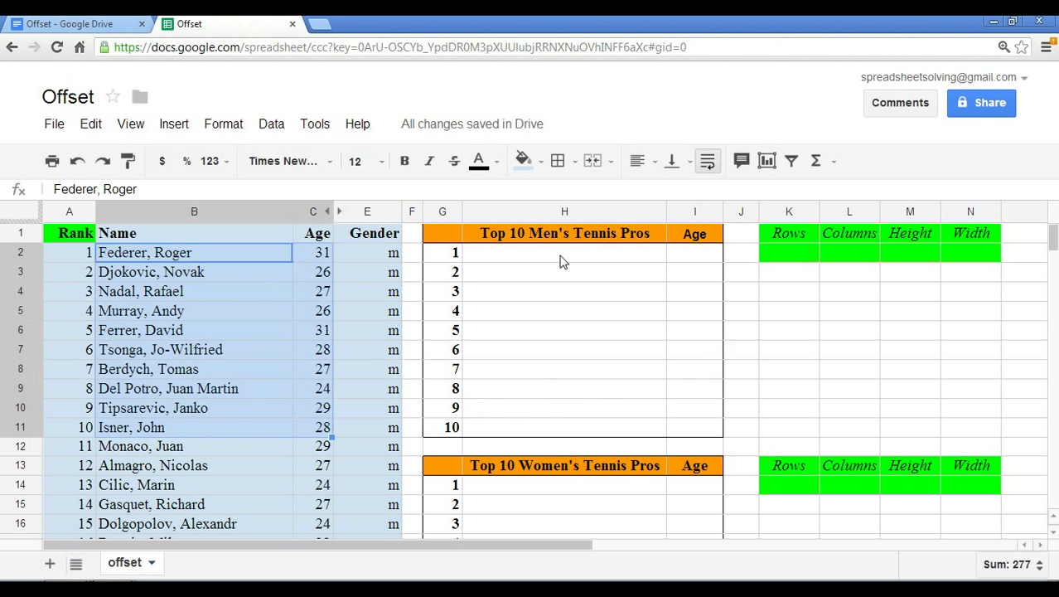
pyautogui.click(207, 272)
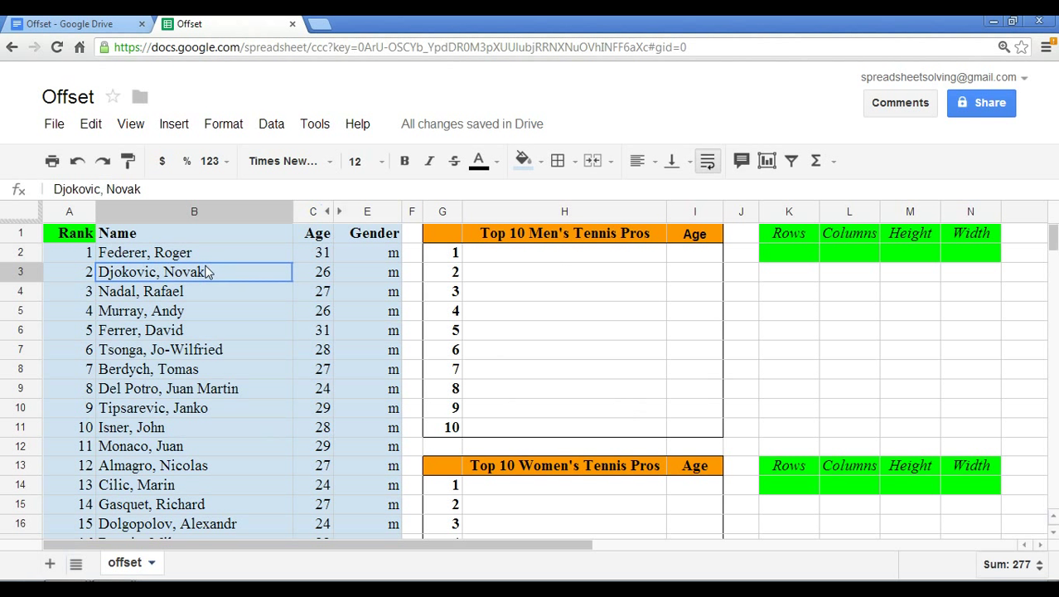
pyautogui.click(188, 258)
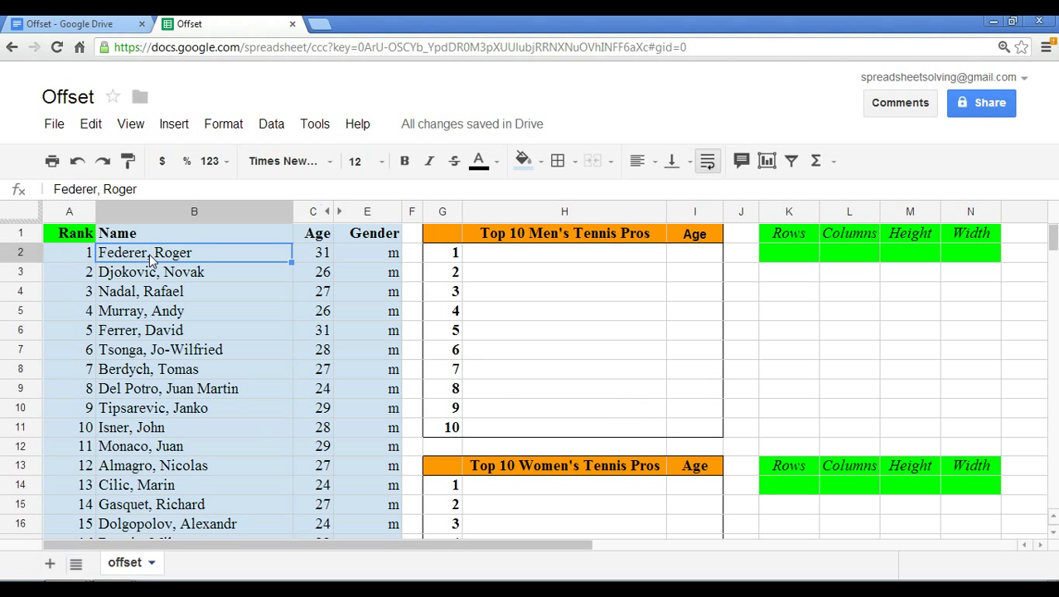
# - Set both Rows and Columns to 1 in the green parameter cells beside the men's table
pyautogui.click(808, 264)
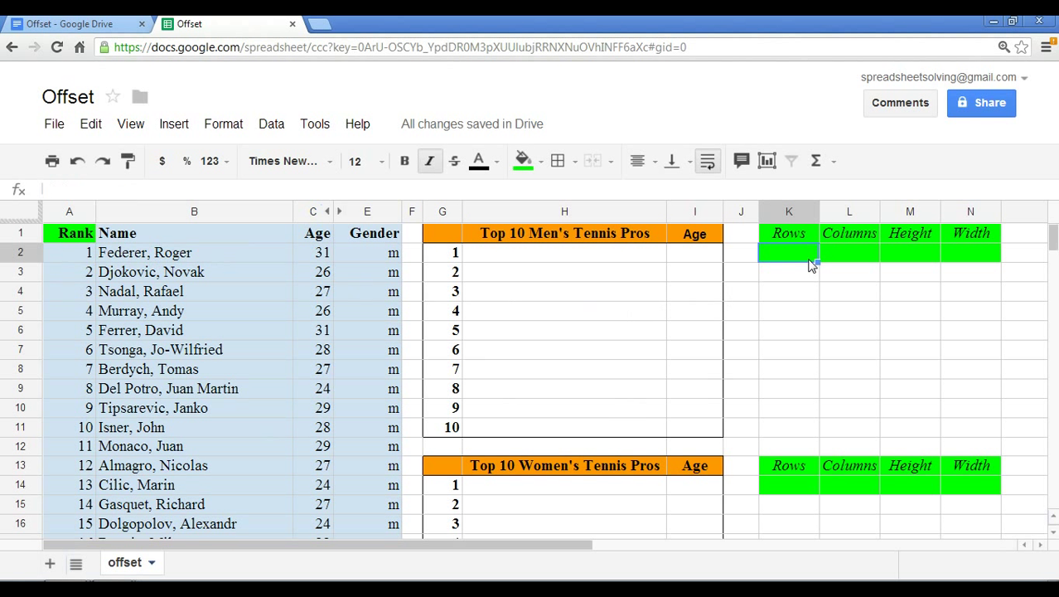
pyautogui.write('1')
pyautogui.click(855, 254)
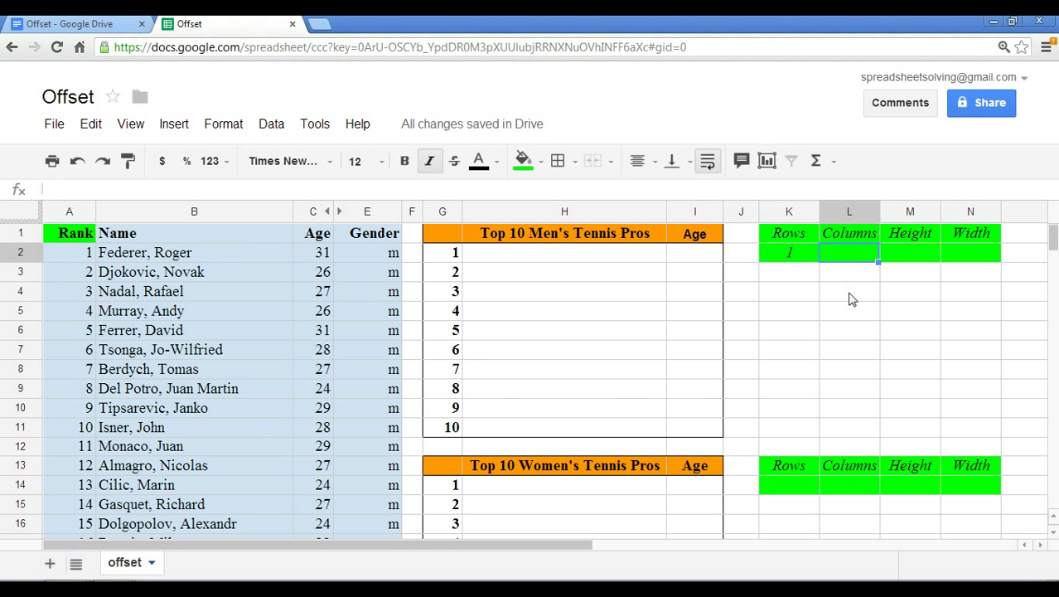
pyautogui.write('1')
pyautogui.click(851, 292)
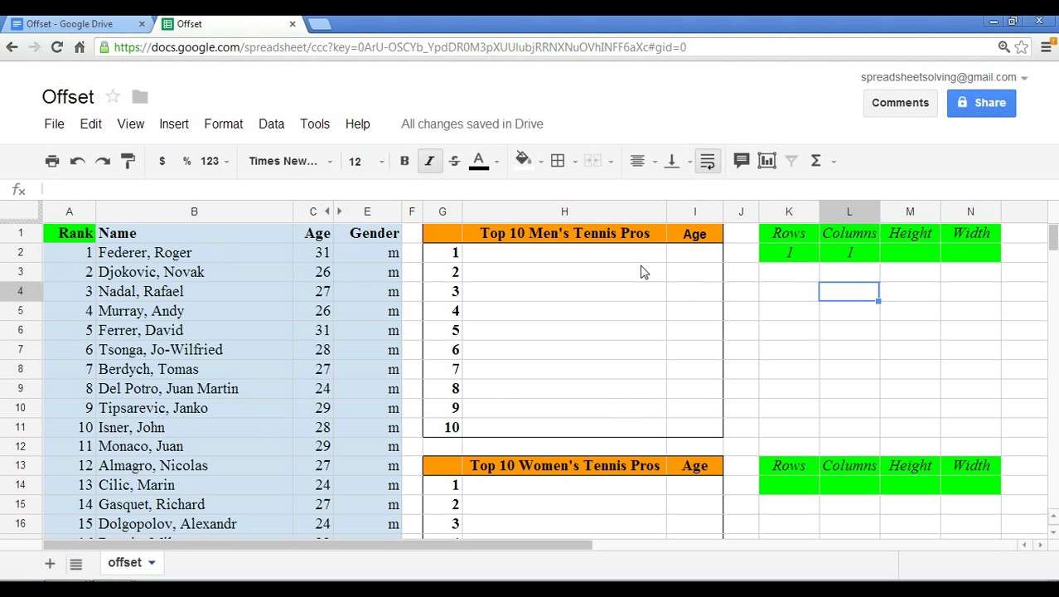
# - Check the top ten men's name and age range from the Rank cell, and set Height to 10 and Width to 2
pyautogui.click(90, 237)
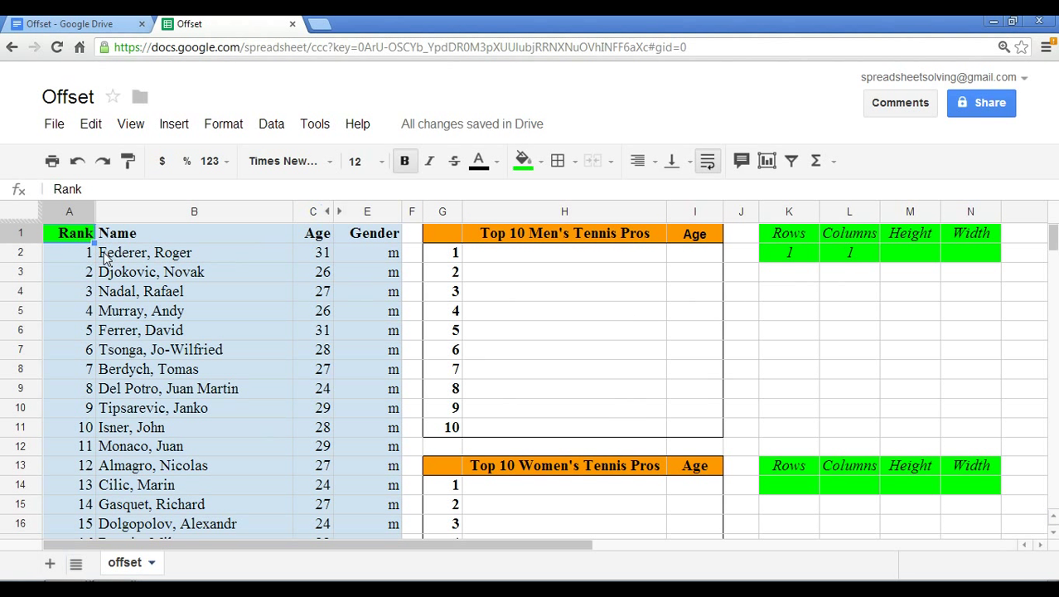
pyautogui.click(158, 260)
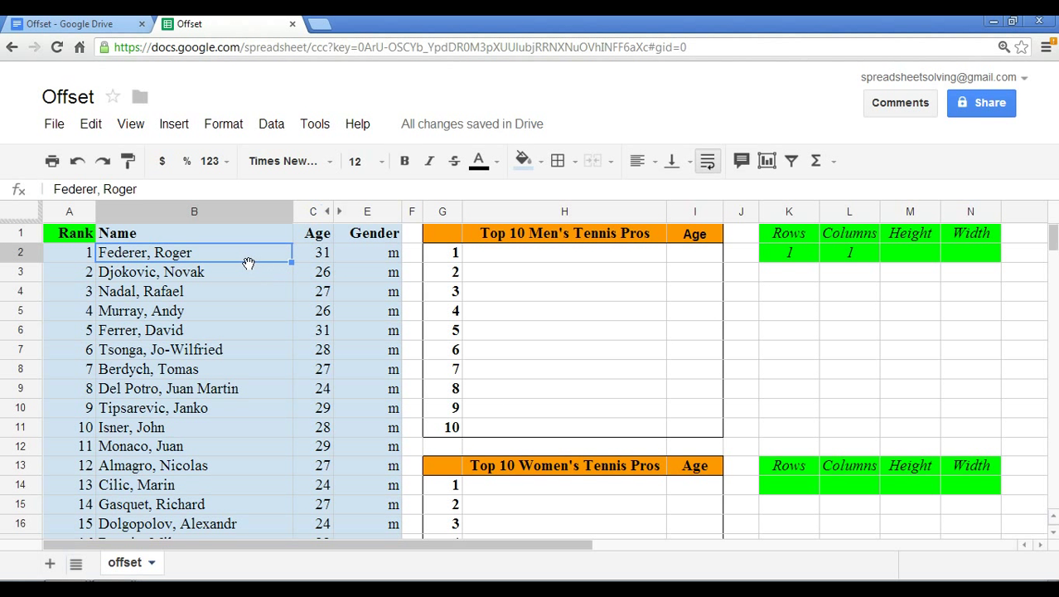
pyautogui.moveTo(241, 262); pyautogui.dragTo(307, 422)
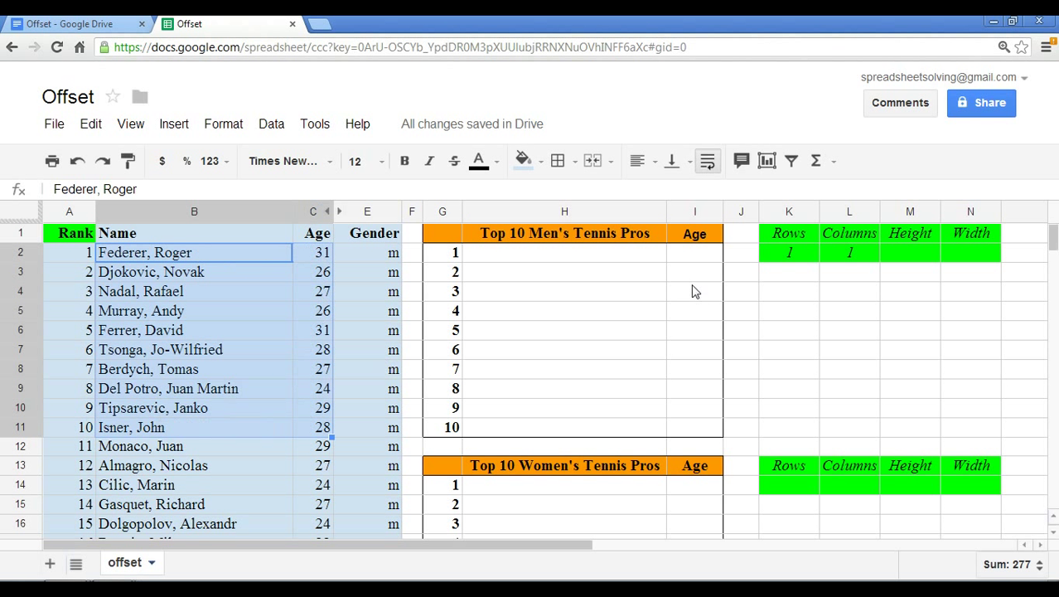
pyautogui.click(910, 290)
pyautogui.click(917, 255)
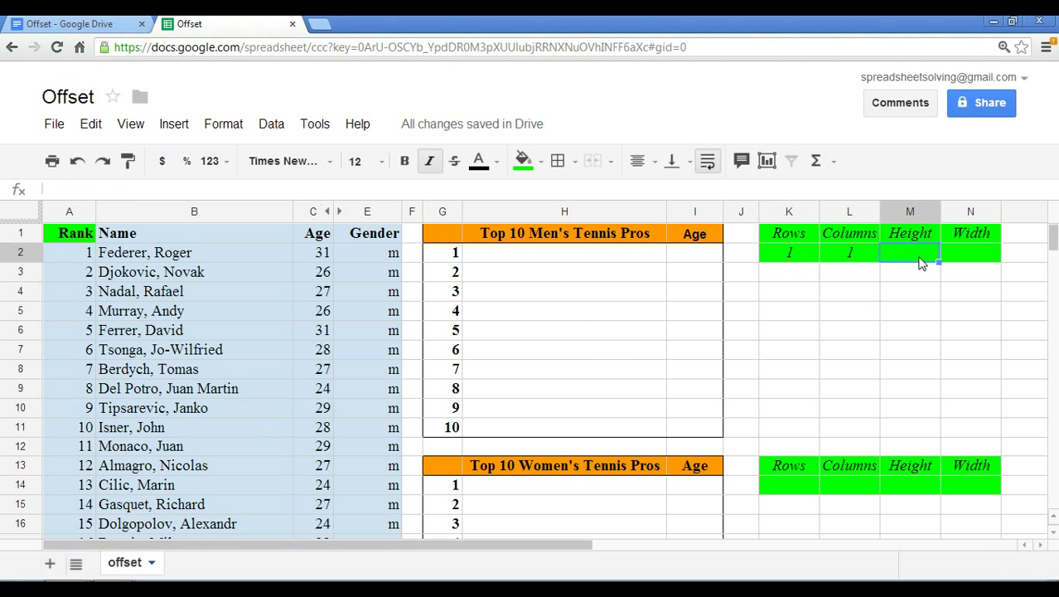
pyautogui.write('10')
pyautogui.press('Tab')
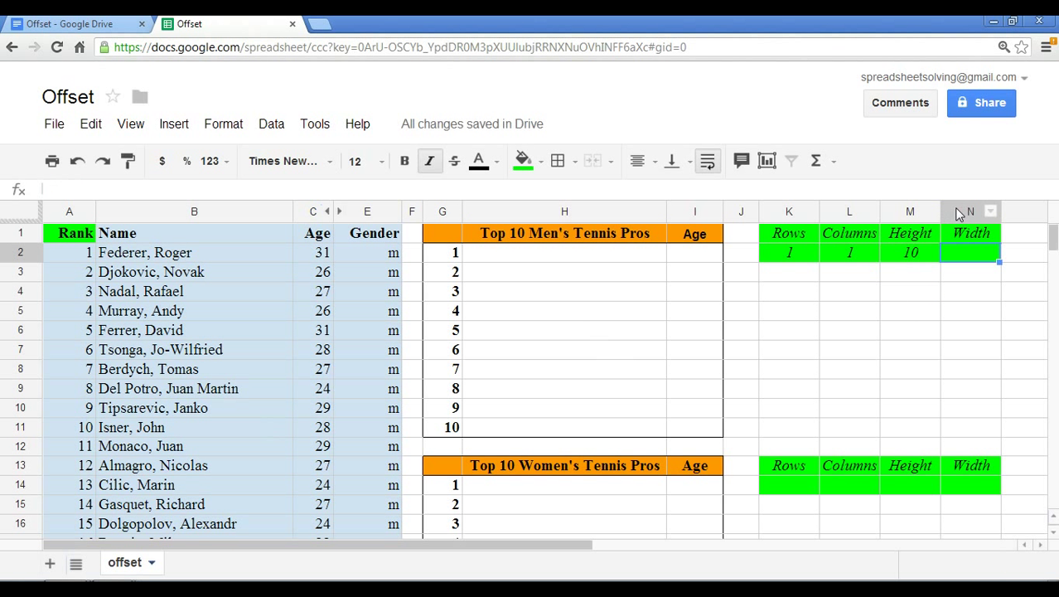
pyautogui.write('2')
pyautogui.click(897, 315)
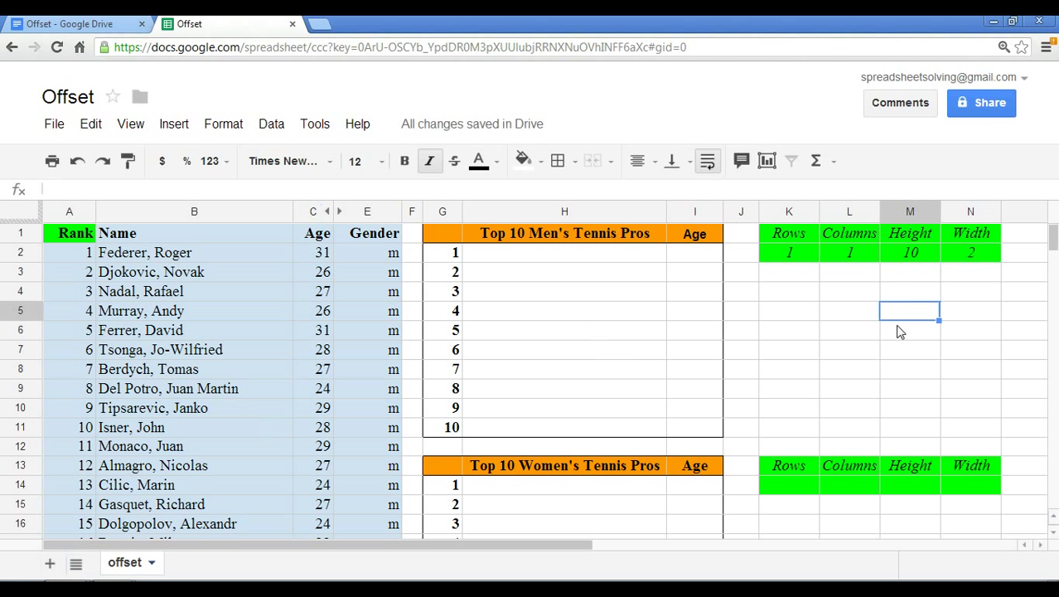
# - Select the men's output range H2:I11 and begin the formula =offset( with the Rank header A1 as reference
pyautogui.moveTo(588, 260); pyautogui.dragTo(702, 438)
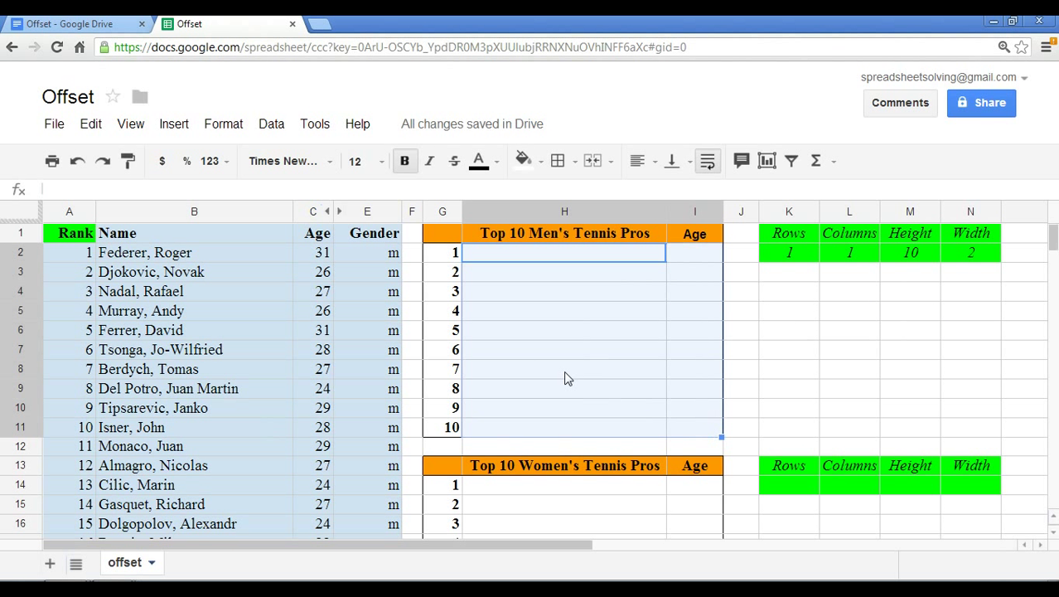
pyautogui.click(116, 196)
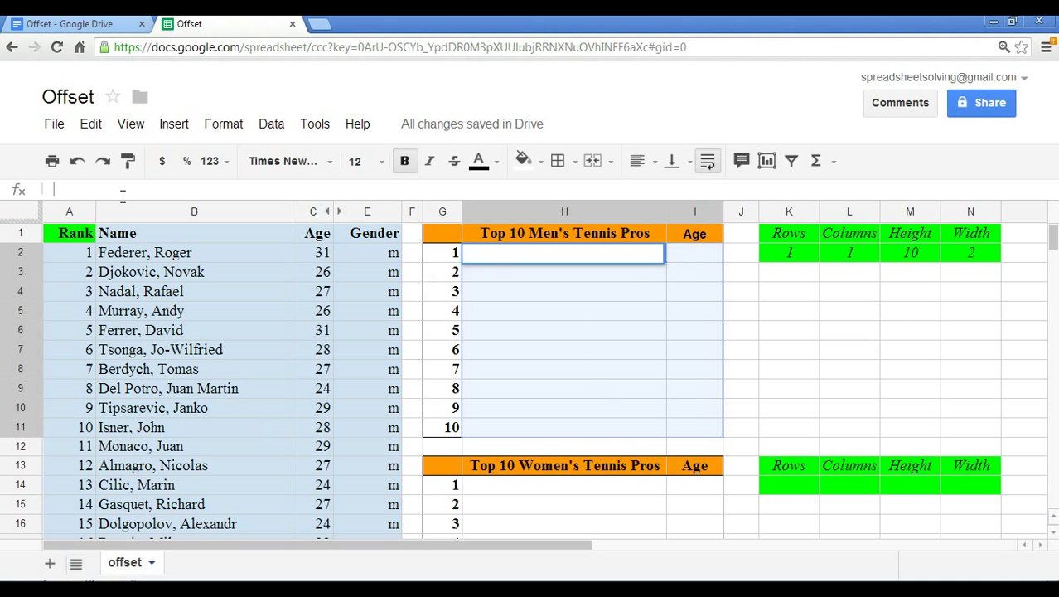
pyautogui.write('=')
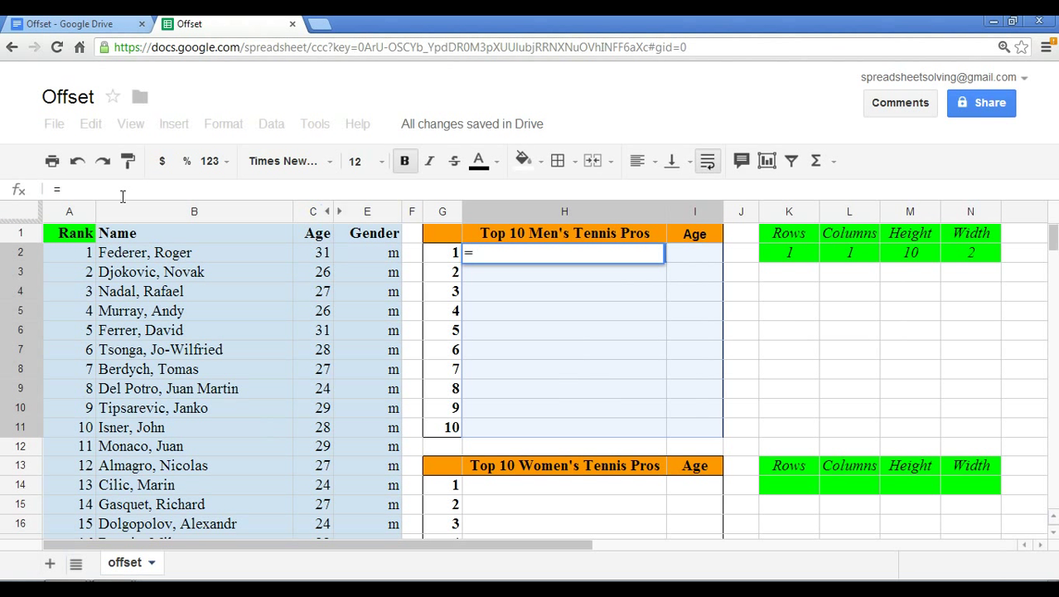
pyautogui.write('offset')
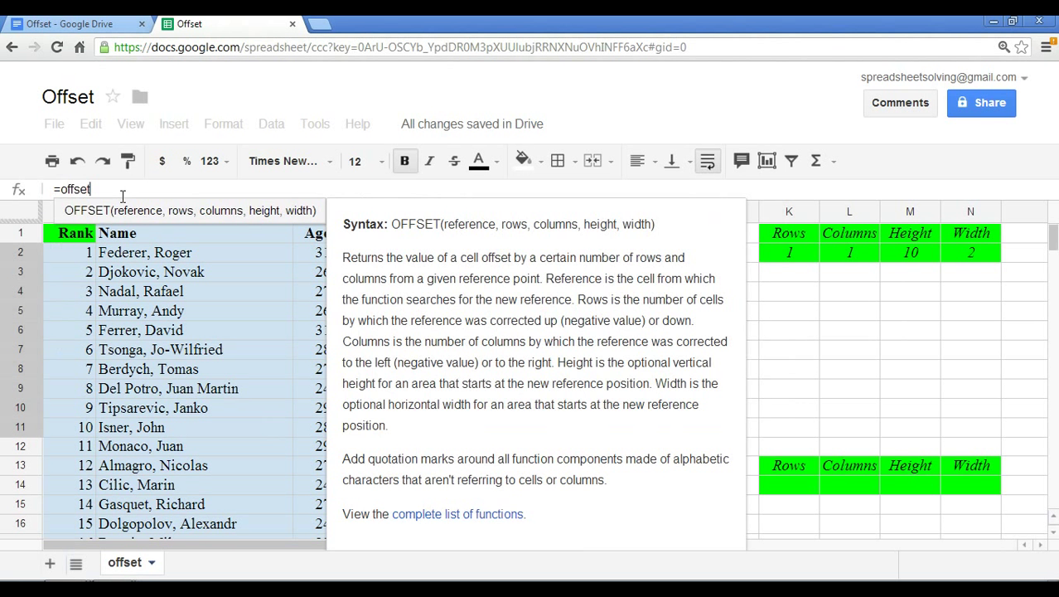
pyautogui.write('(')
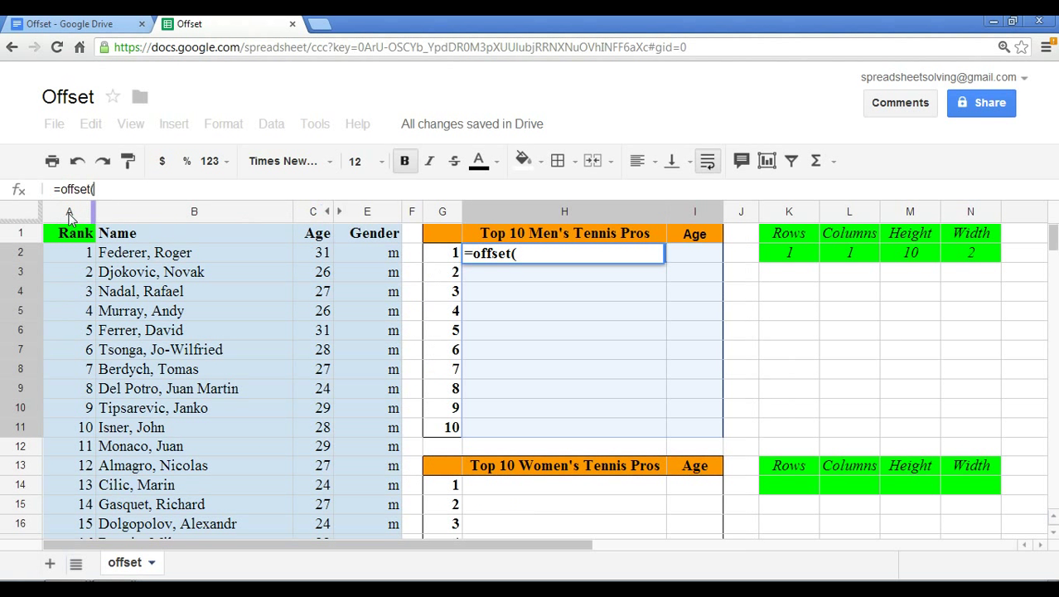
pyautogui.click(76, 233)
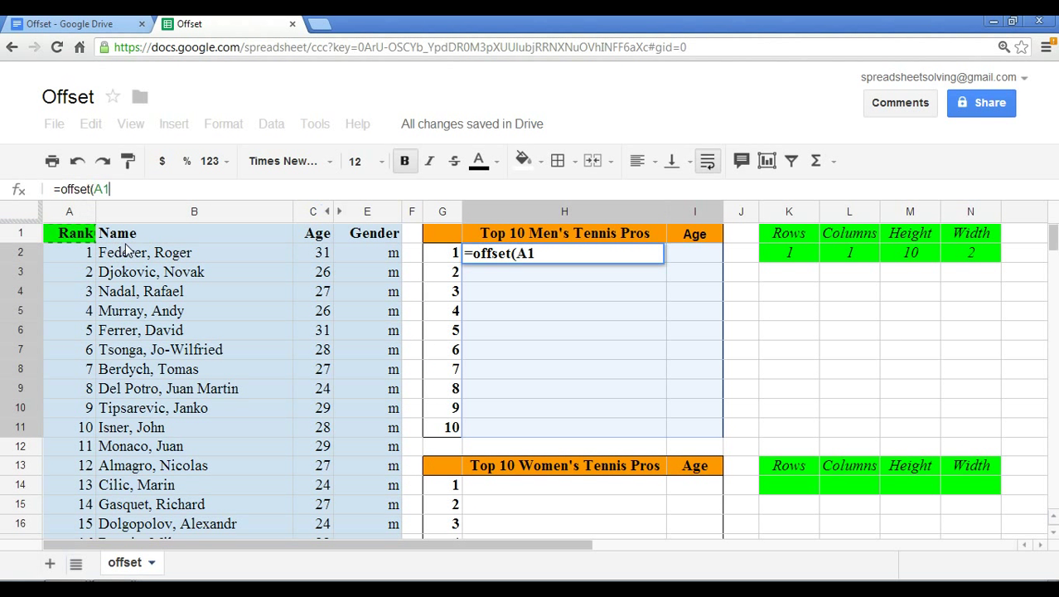
pyautogui.write(',')
# - Complete the offset formula's arguments with the Rows, Columns, Height and Width cells K2, L2, M2 and N2
pyautogui.click(798, 251)
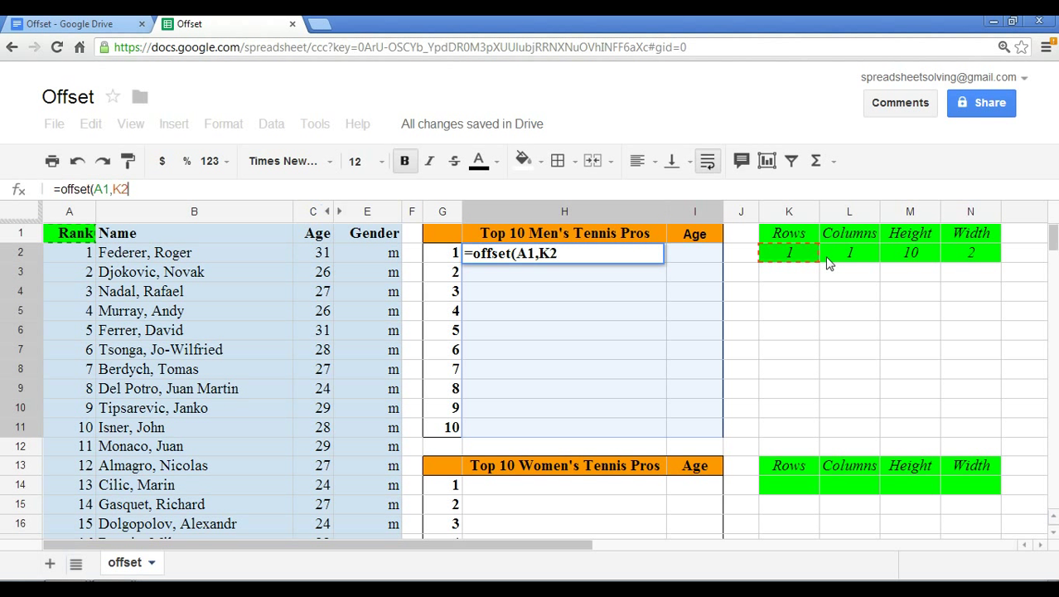
pyautogui.write(',')
pyautogui.click(854, 257)
pyautogui.write(',')
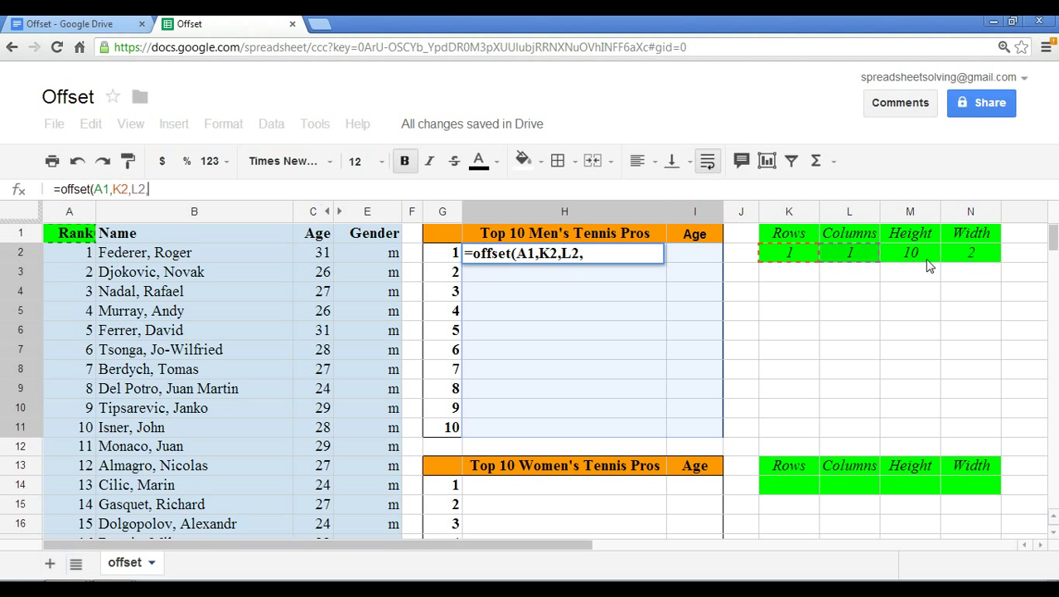
pyautogui.click(926, 259)
pyautogui.write(',')
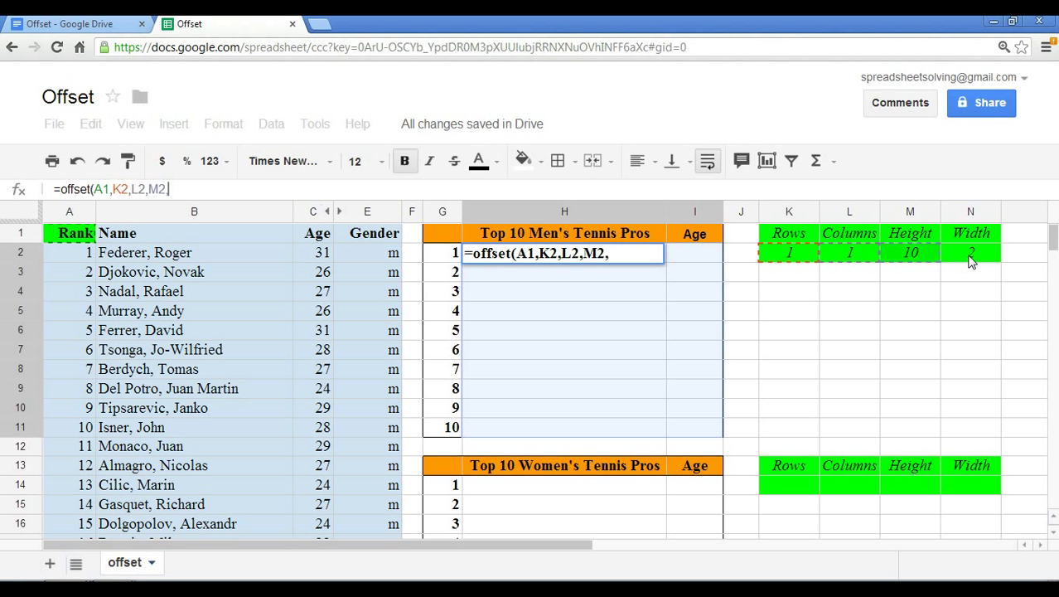
pyautogui.click(980, 259)
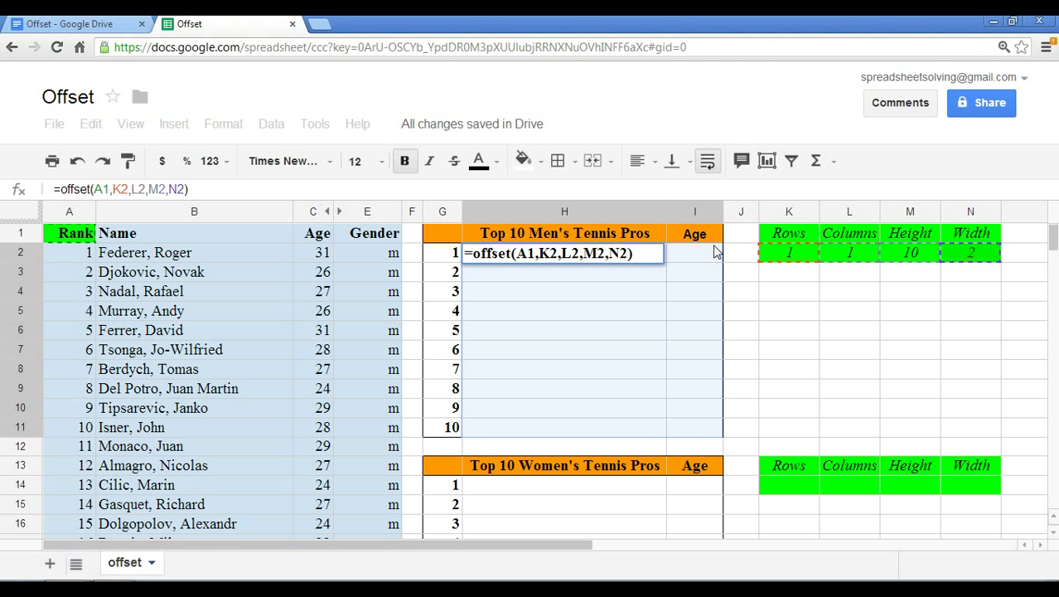
# - Wrap the men's offset formula in arrayformula( ) and enter it to fill the Top 10 Men's table
pyautogui.click(63, 189)
pyautogui.write('array')
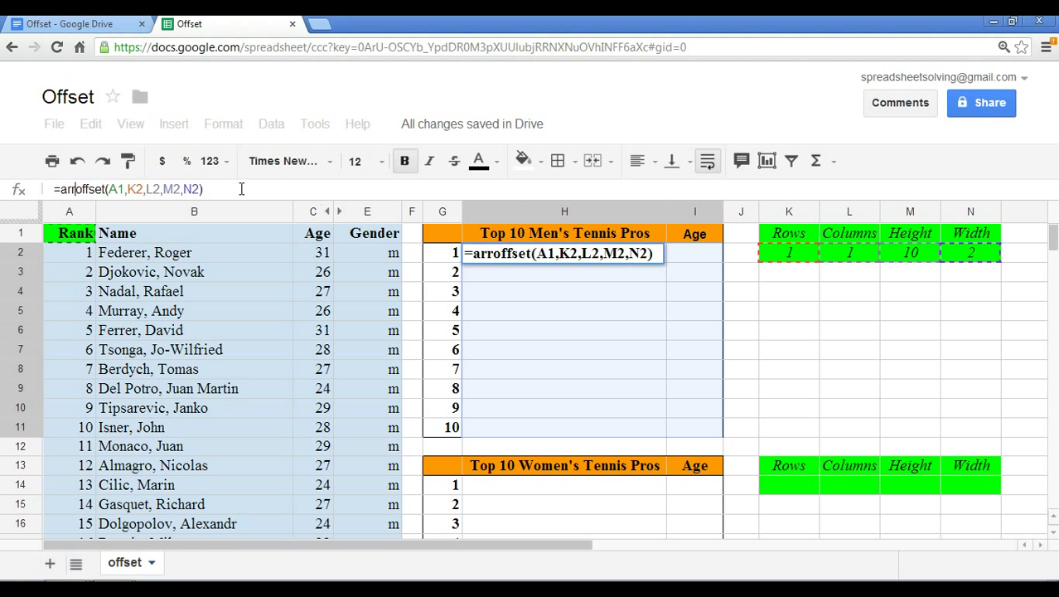
pyautogui.write('formu')
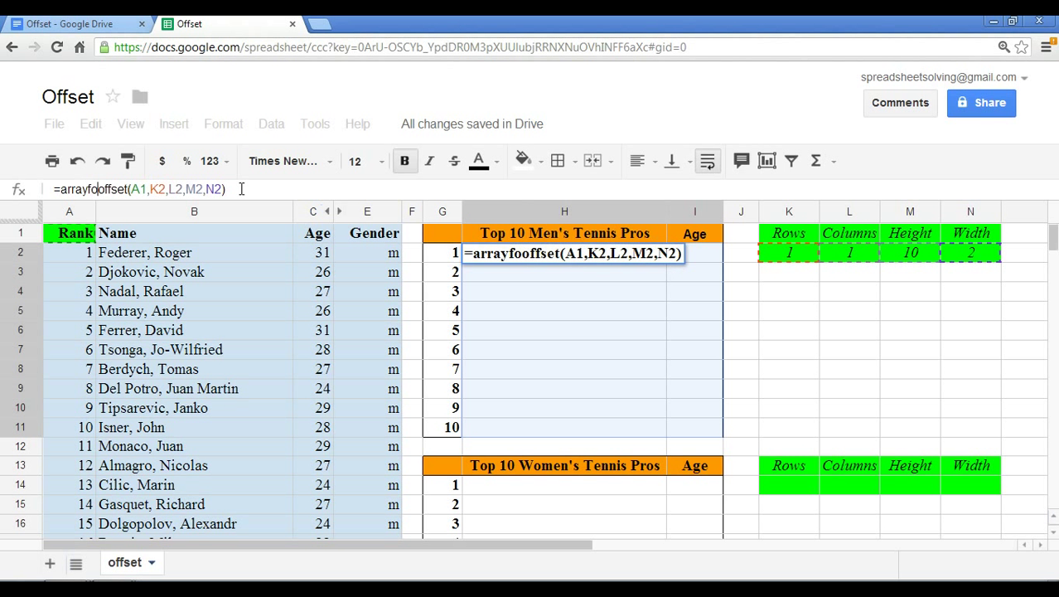
pyautogui.write('la')
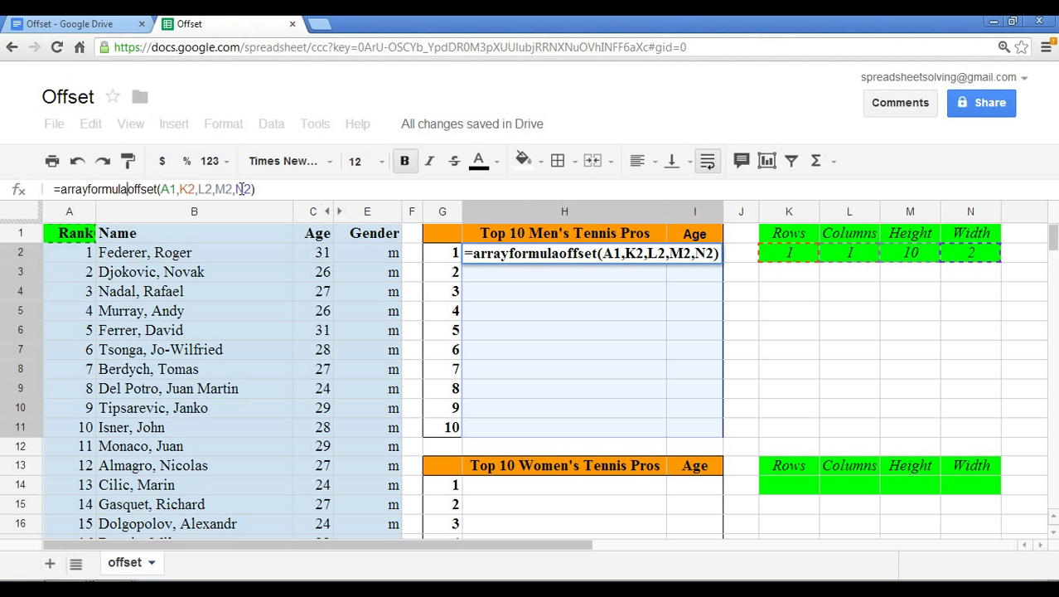
pyautogui.write('(')
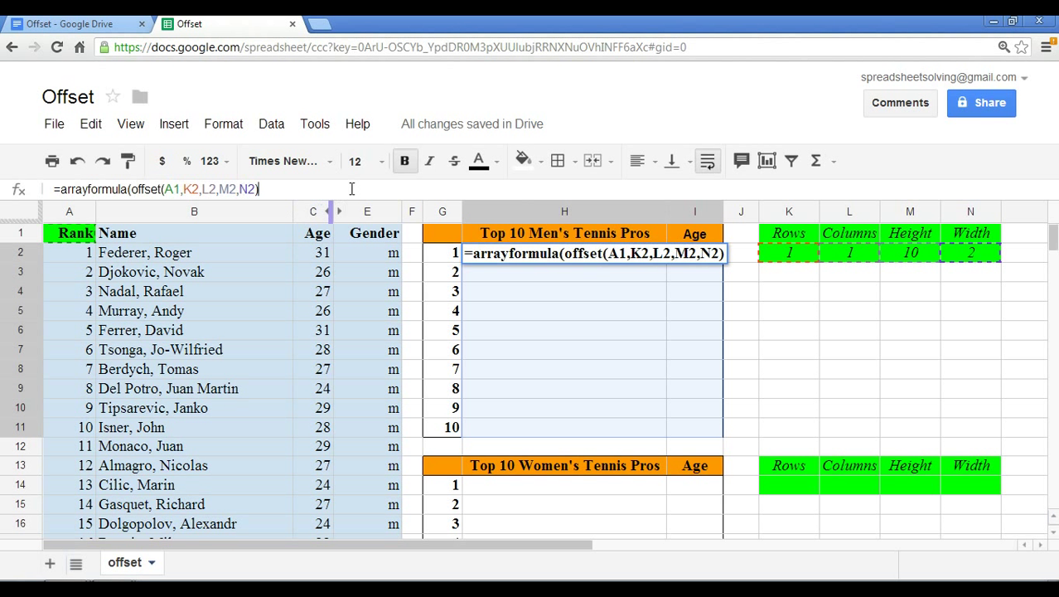
pyautogui.write(')')
pyautogui.press('Return')
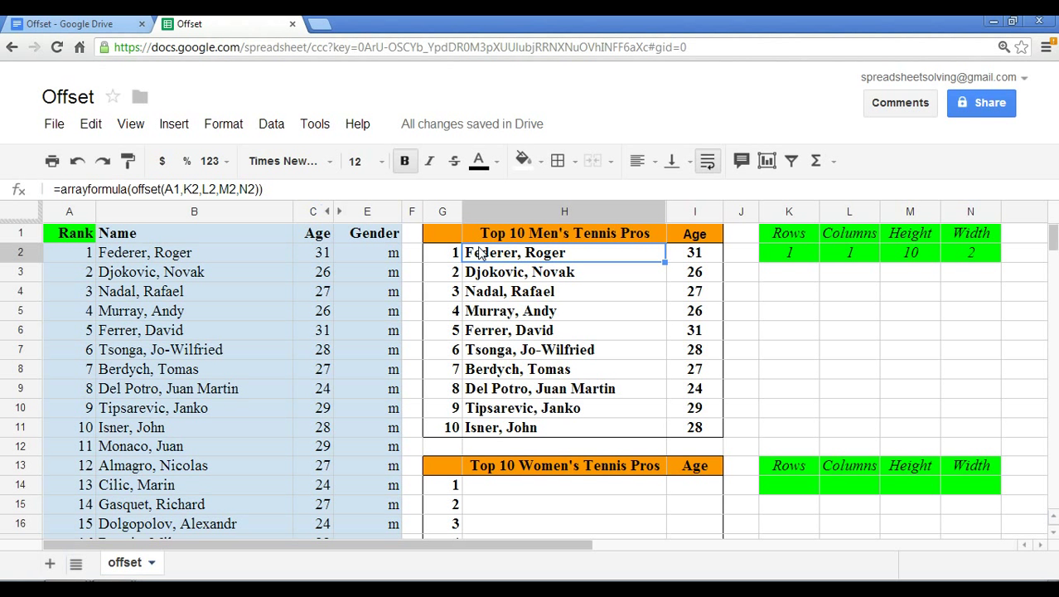
# - Locate the first female player's row in the ranking data and set the women's Rows parameter in K14 to 101
pyautogui.scroll(-3, 537, 290)
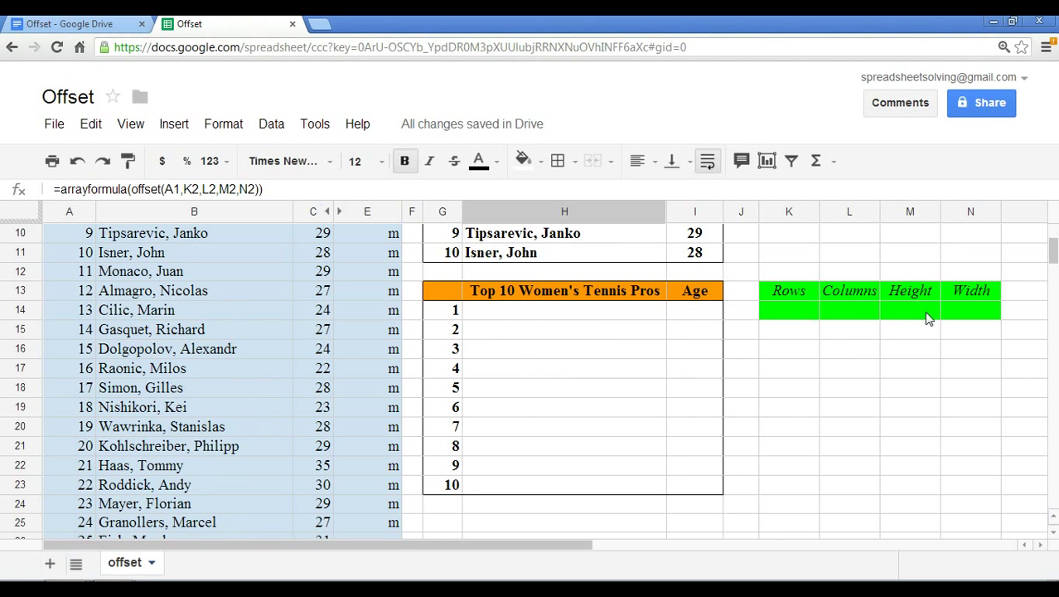
pyautogui.scroll(3, 794, 318)
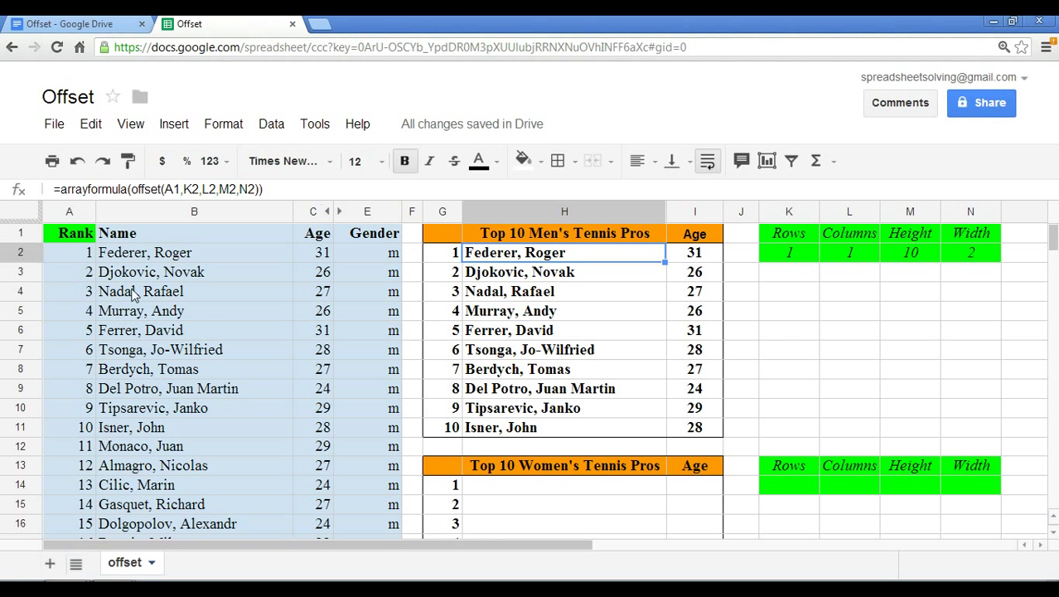
pyautogui.scroll(-3, 112, 280)
pyautogui.scroll(-13, 113, 280)
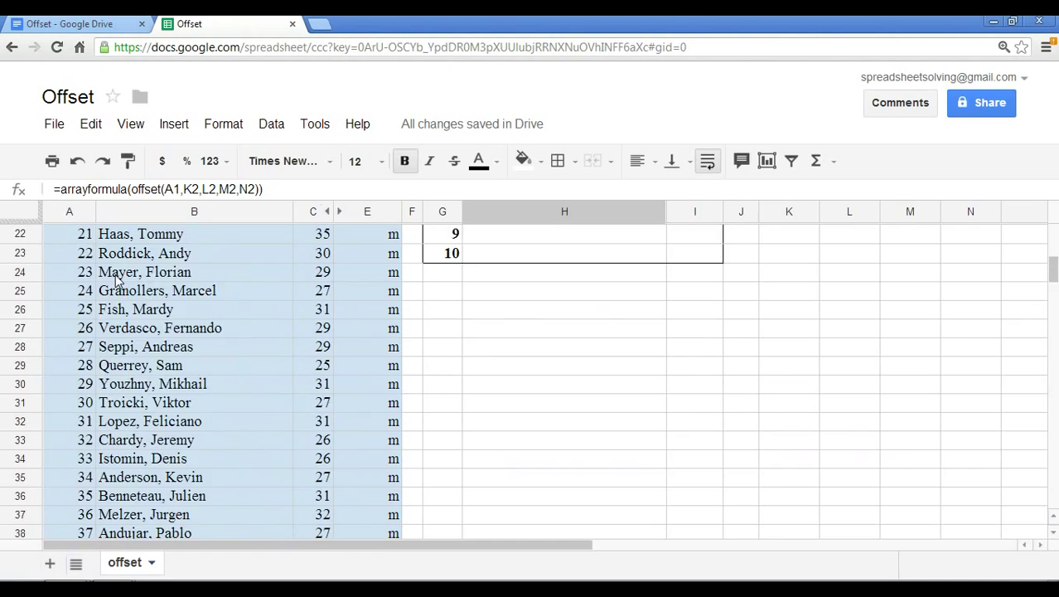
pyautogui.scroll(-11, 120, 293)
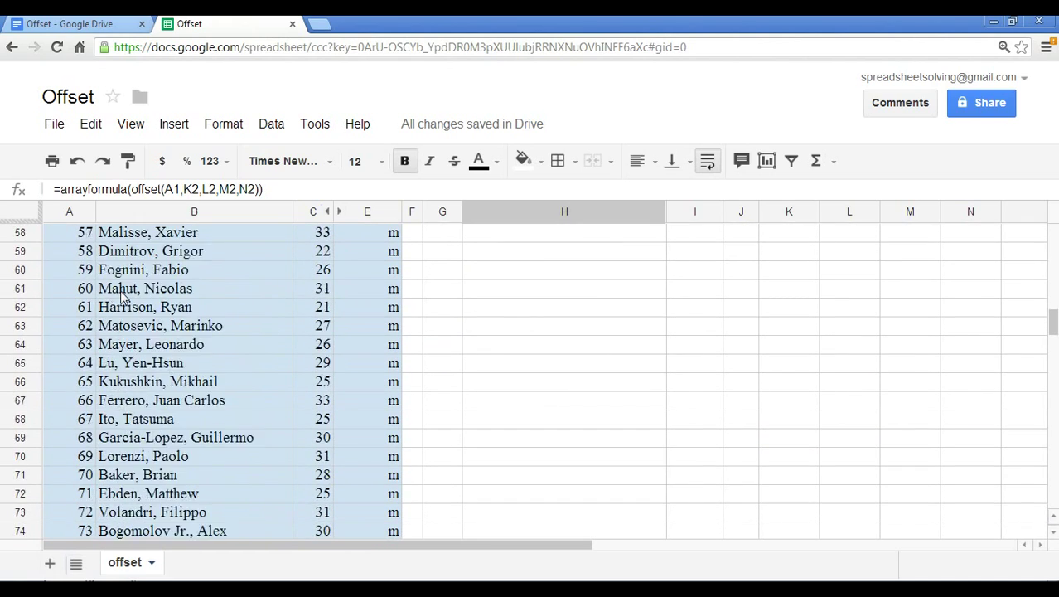
pyautogui.scroll(-3, 120, 296)
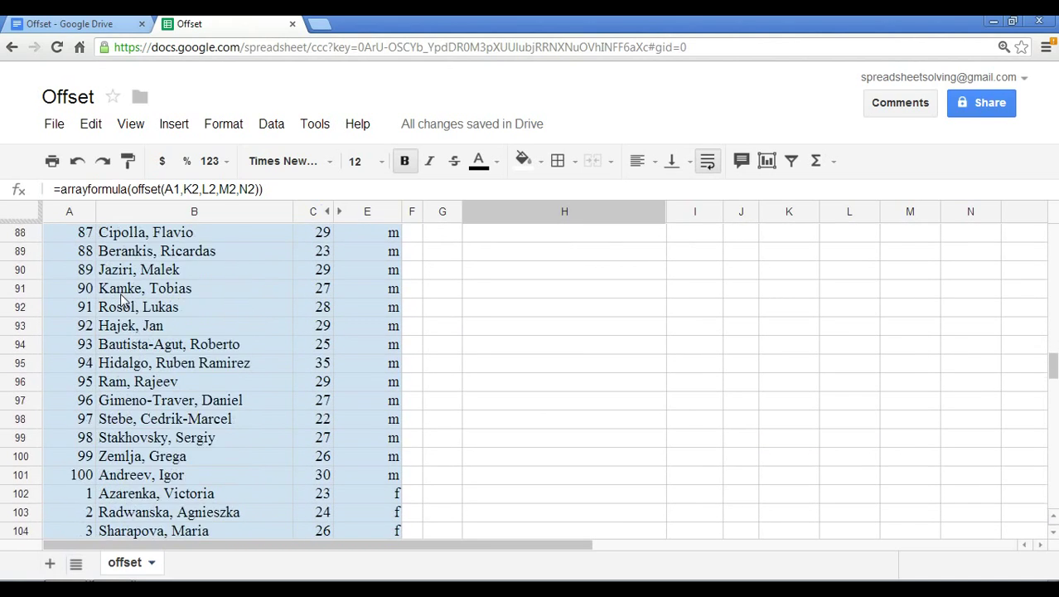
pyautogui.click(78, 436)
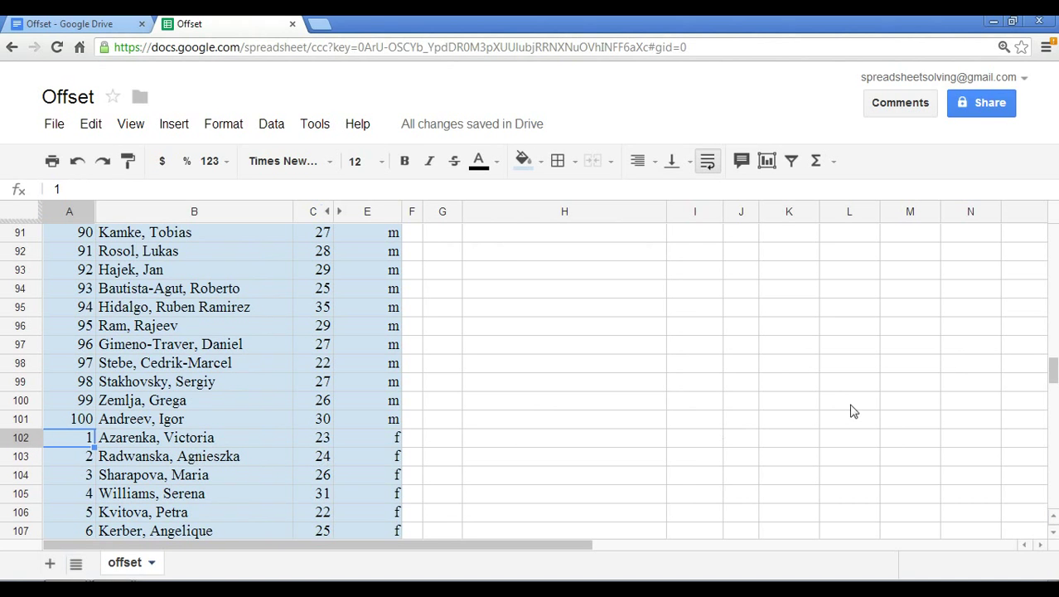
pyautogui.moveTo(1051, 382); pyautogui.dragTo(1051, 251)
pyautogui.click(804, 486)
pyautogui.scroll(-1, 812, 489)
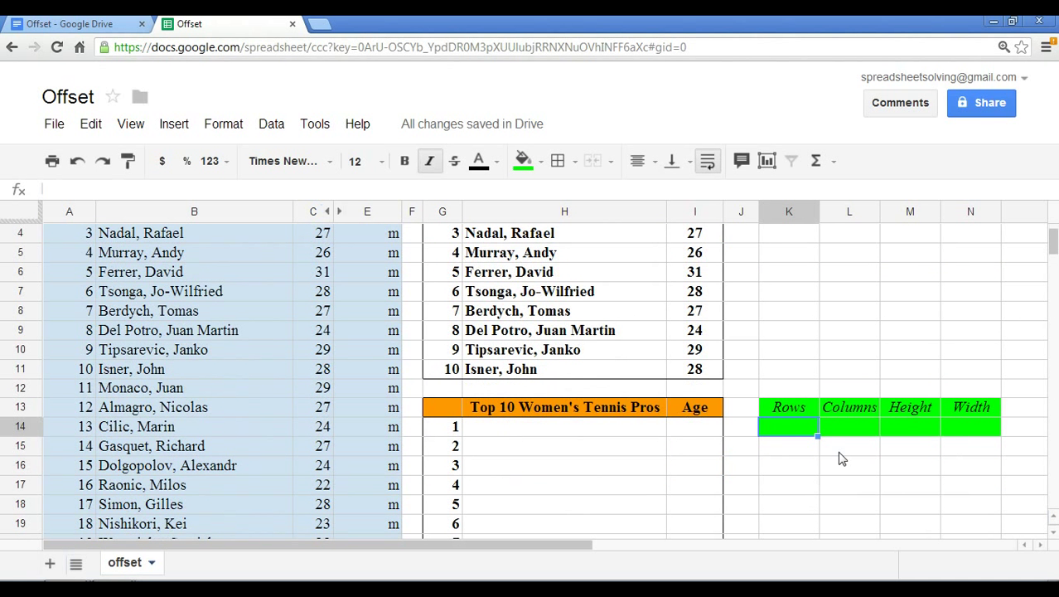
pyautogui.write('101')
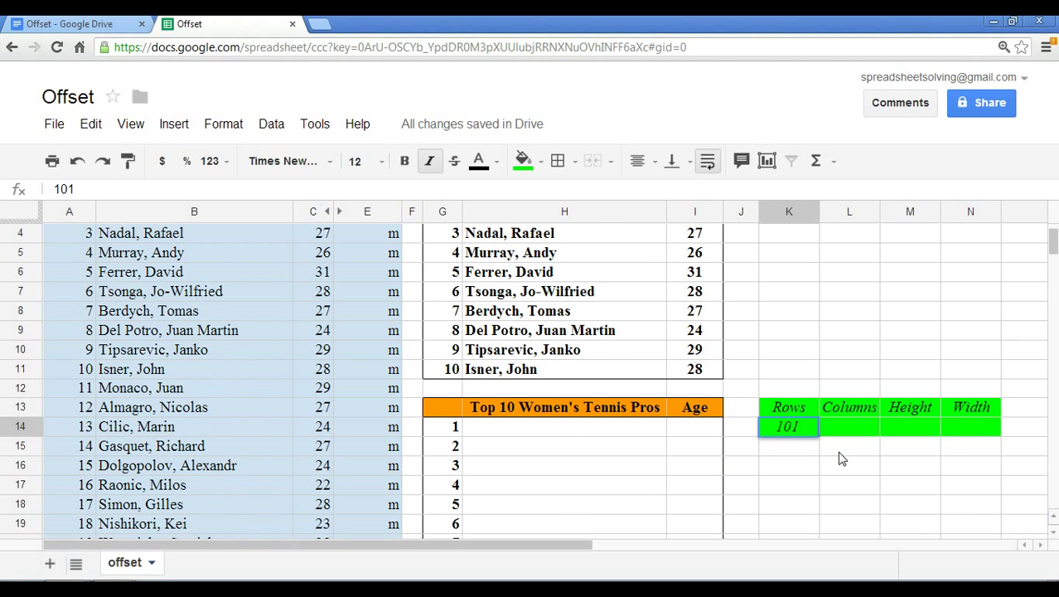
pyautogui.press('Return')
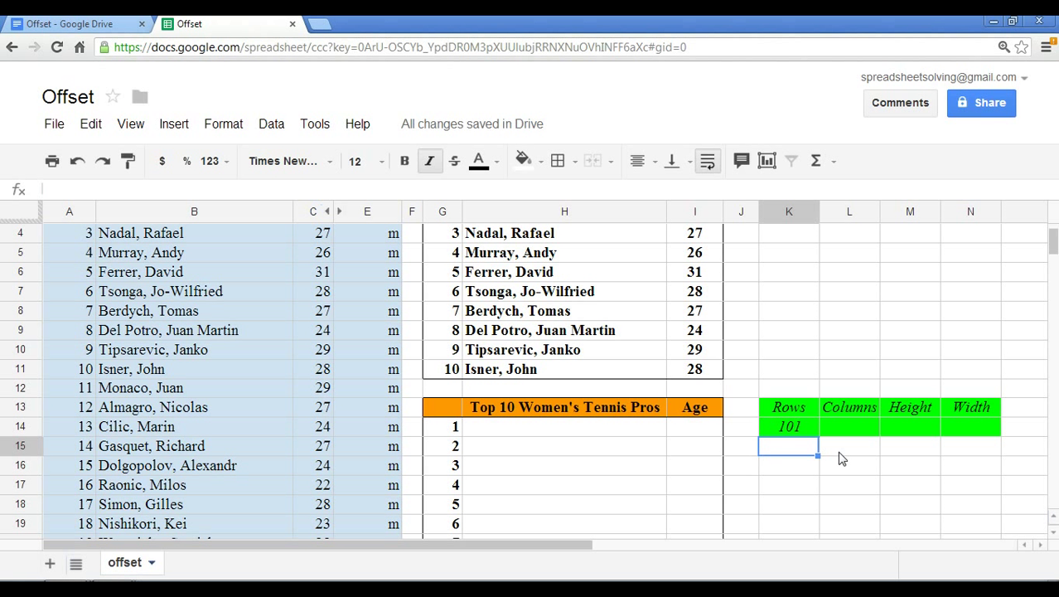
# - Check the column offset from the Rank header and set the women's Columns parameter in L14 to 1
pyautogui.scroll(1, 841, 458)
pyautogui.click(72, 236)
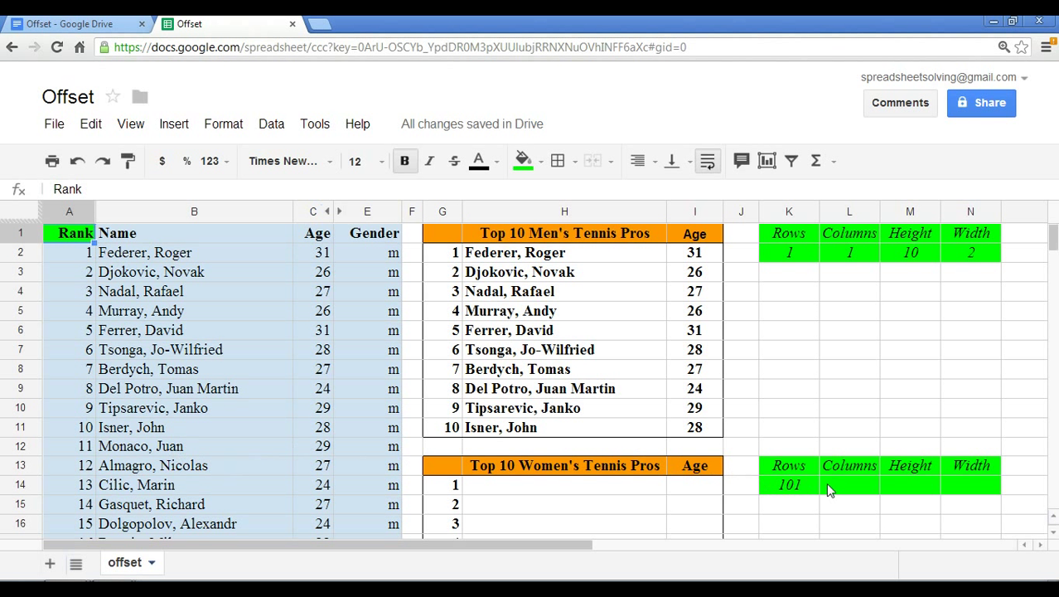
pyautogui.click(848, 487)
pyautogui.click(781, 488)
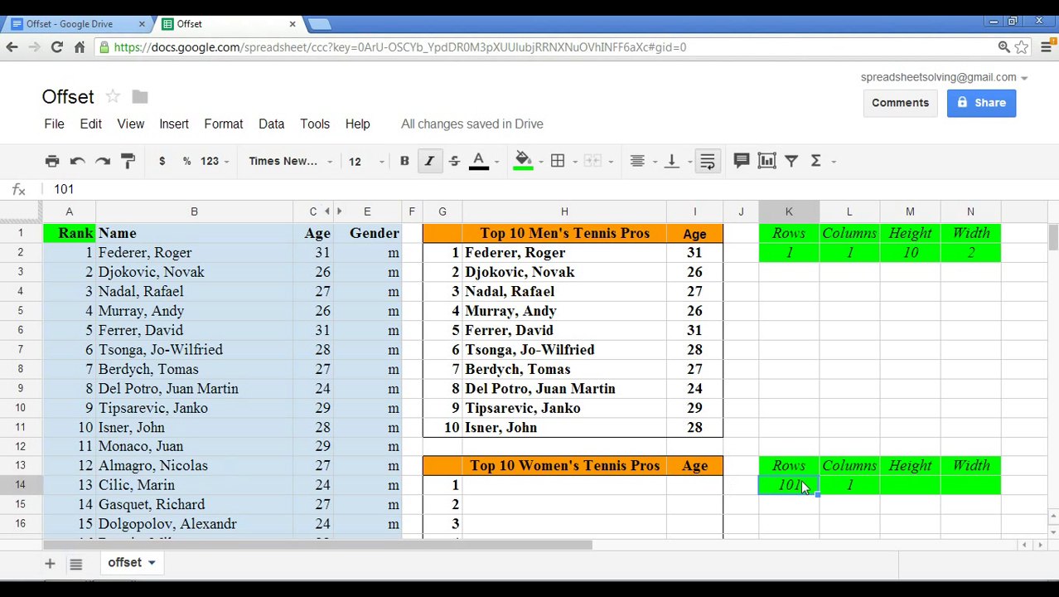
# - Set the women's Height parameter in M14 to 10 and the Width parameter in N14 to 2
pyautogui.click(892, 502)
pyautogui.click(912, 487)
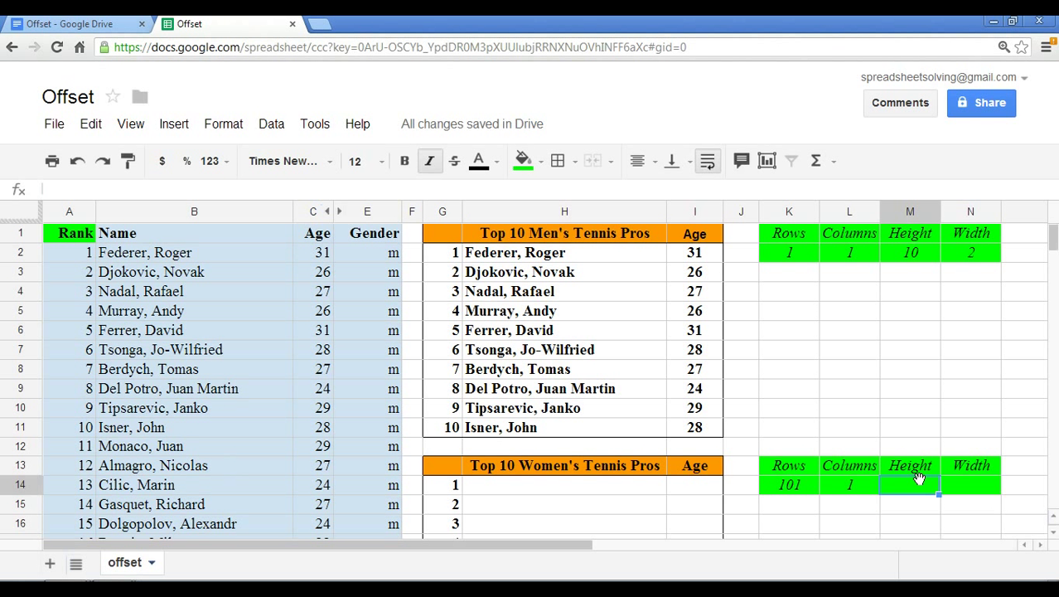
pyautogui.write('10')
pyautogui.click(917, 481)
pyautogui.click(982, 491)
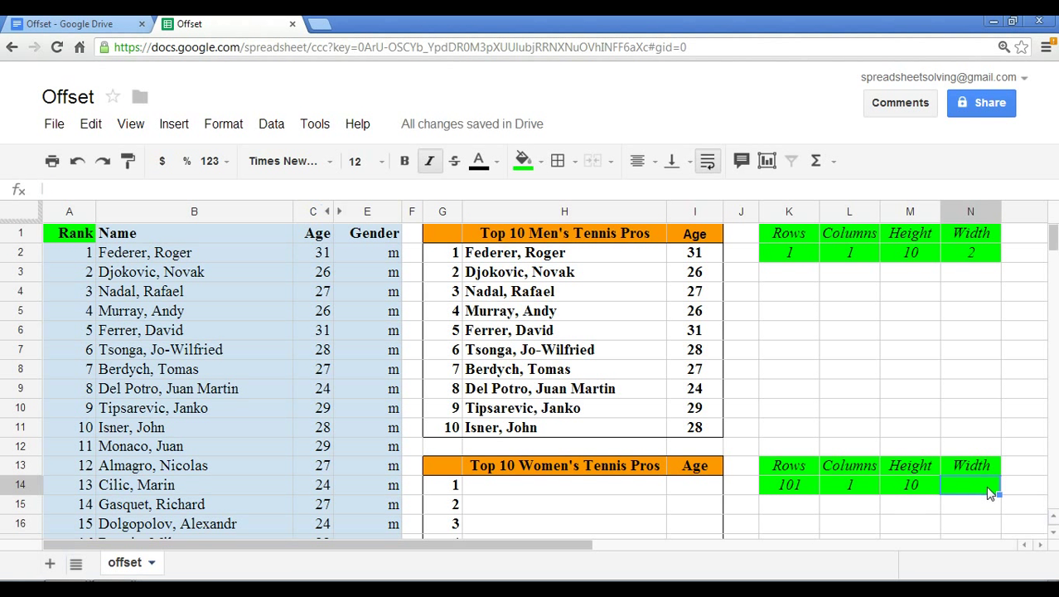
pyautogui.write('2')
pyautogui.click(832, 530)
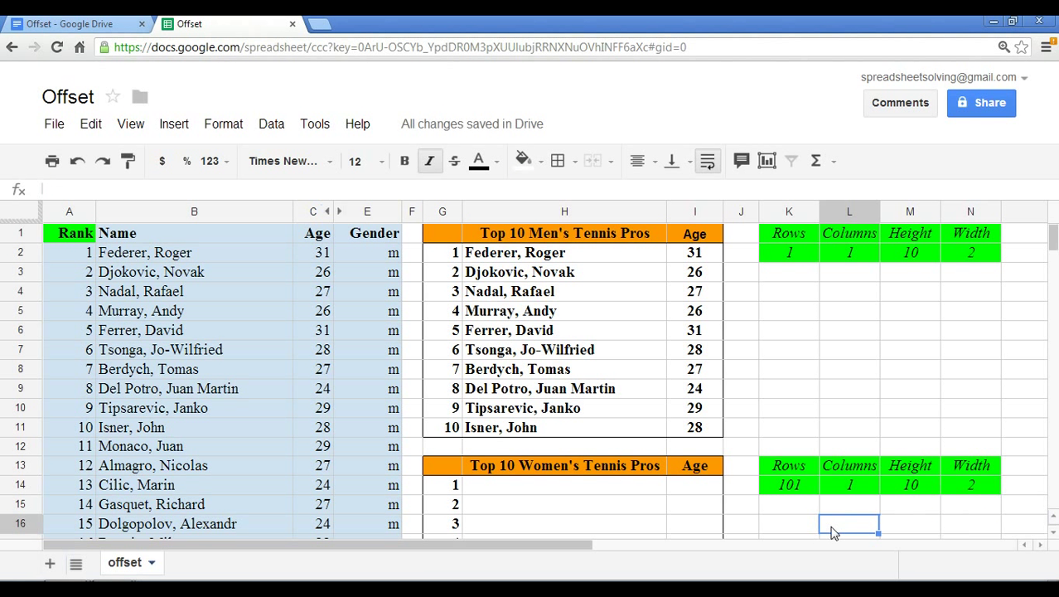
# - Select the women's output range H14:I23 and begin the formula =offset( with the Rank header A1 as reference
pyautogui.scroll(-2, 800, 518)
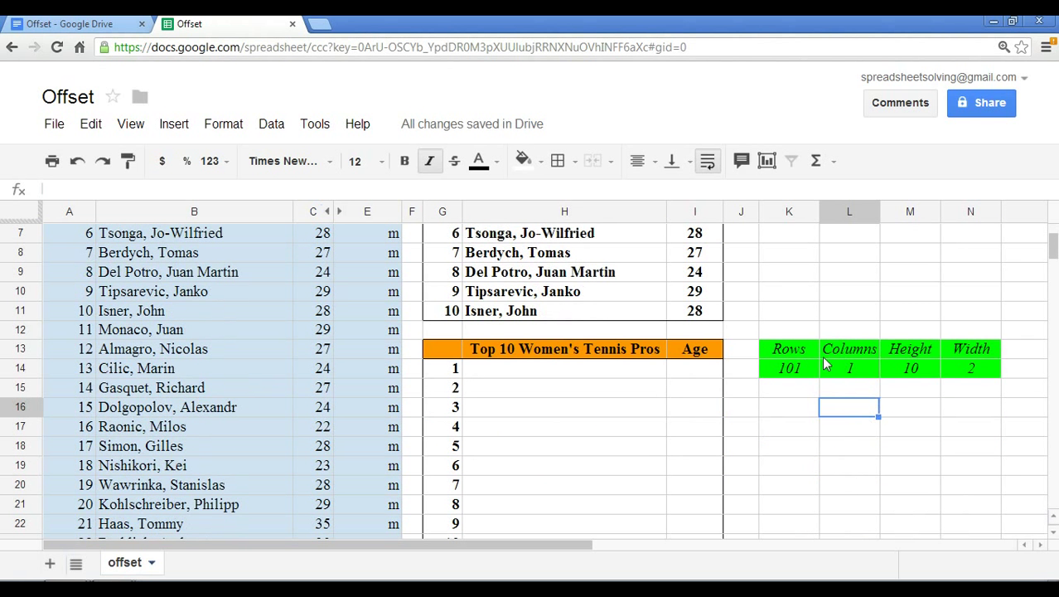
pyautogui.click(520, 367)
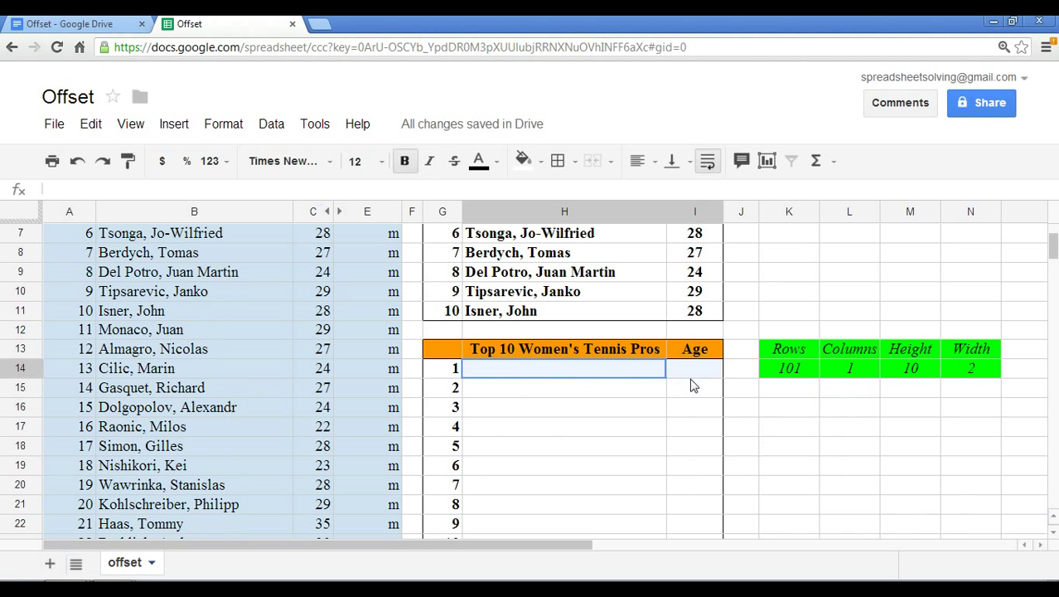
pyautogui.moveTo(692, 386); pyautogui.dragTo(702, 466)
pyautogui.click(149, 188)
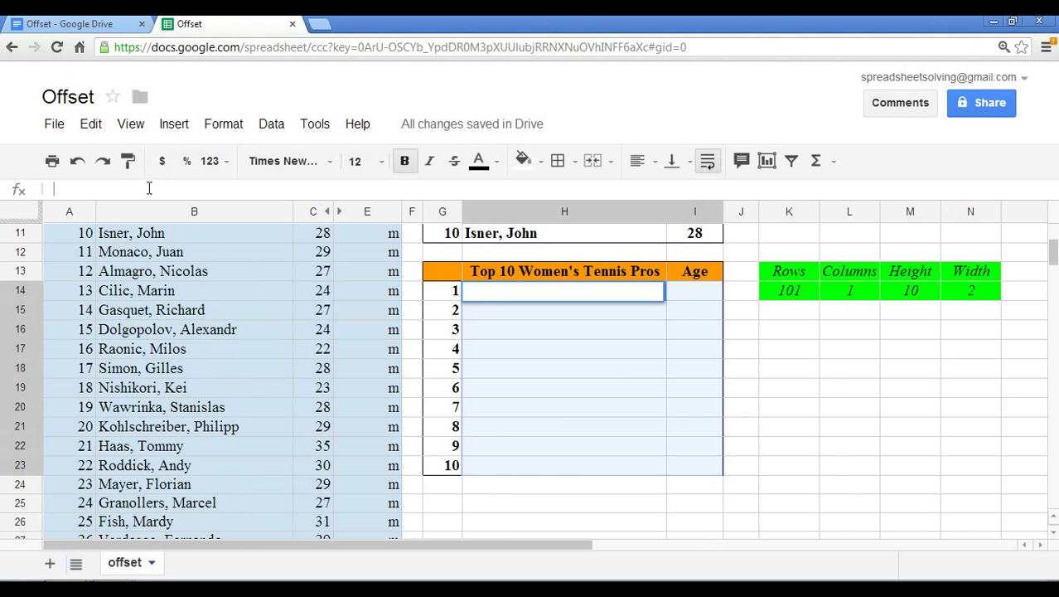
pyautogui.write('=')
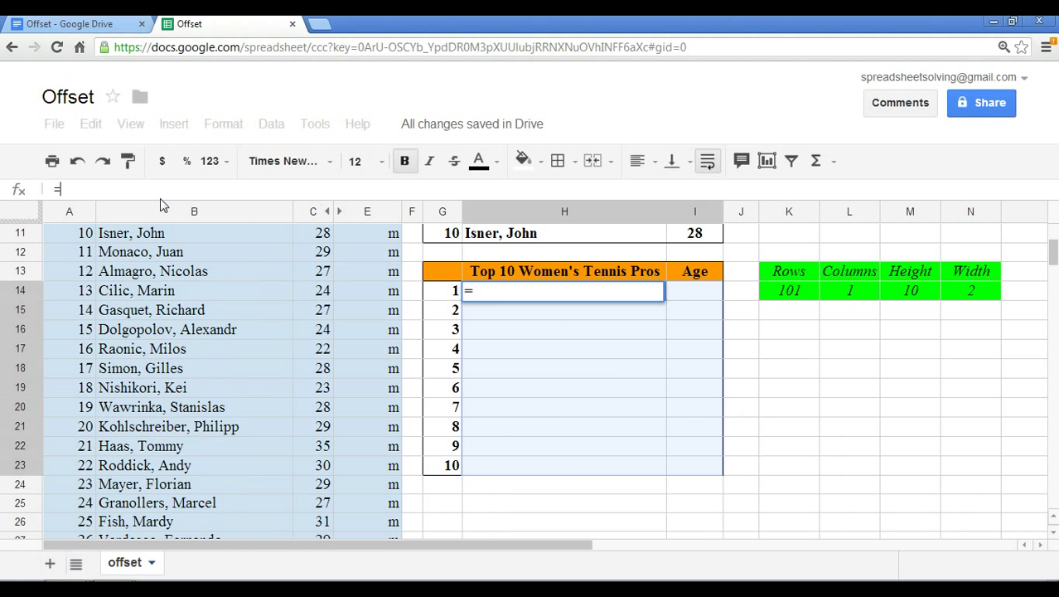
pyautogui.write('offset(')
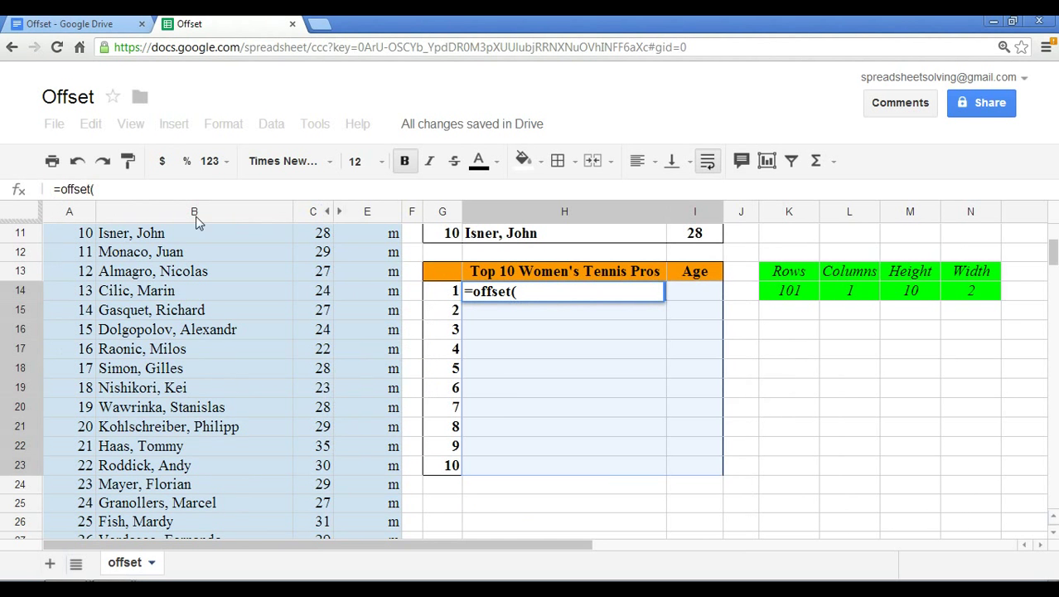
pyautogui.scroll(5, 124, 240)
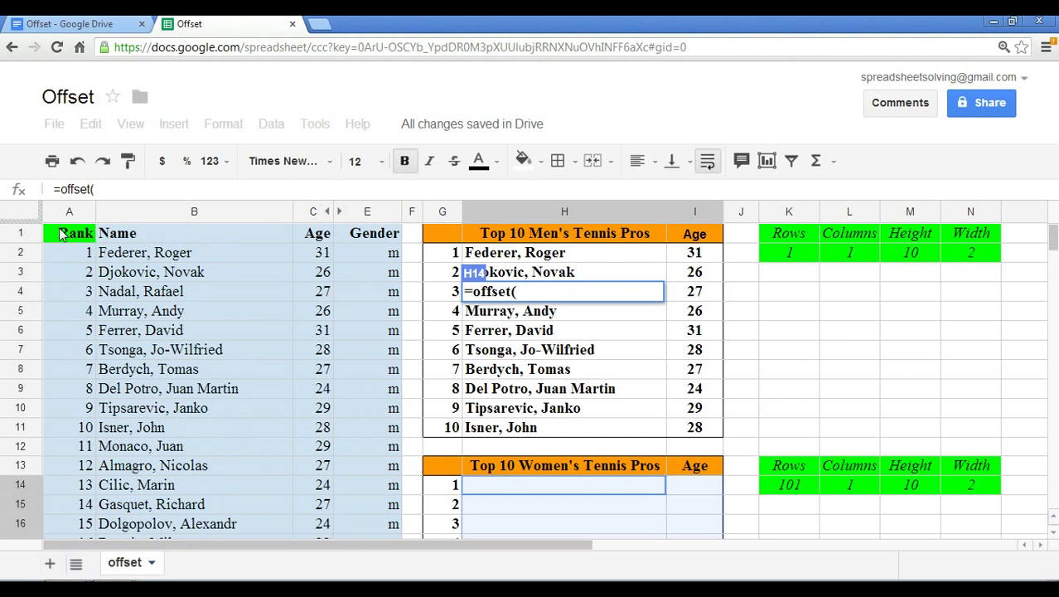
pyautogui.click(68, 235)
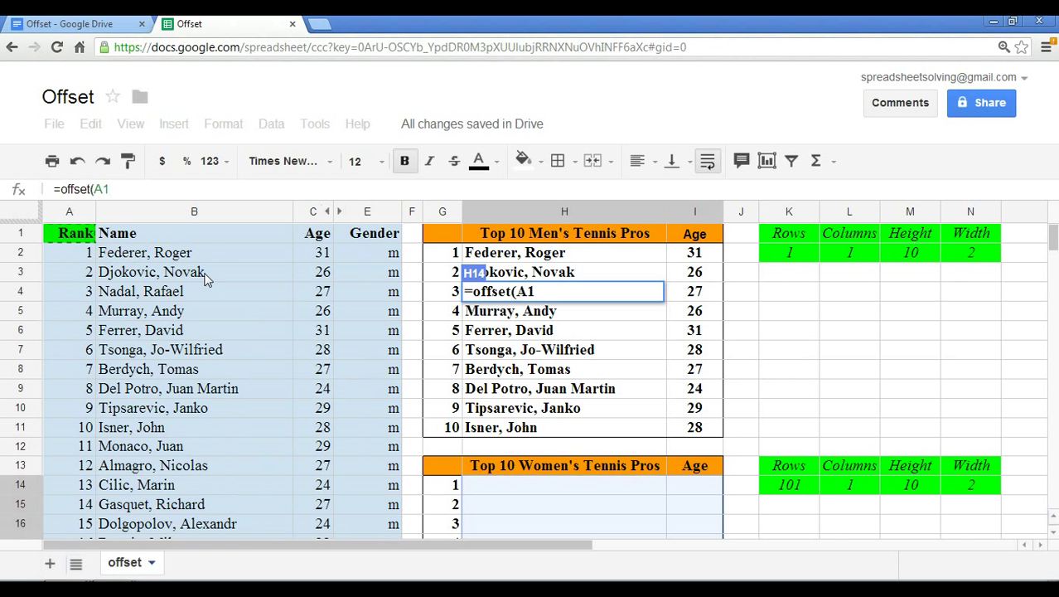
# - Complete the women's offset formula with the Rows, Columns, Height and Width cells K14, L14, M14 and N14
pyautogui.write(',')
pyautogui.click(804, 494)
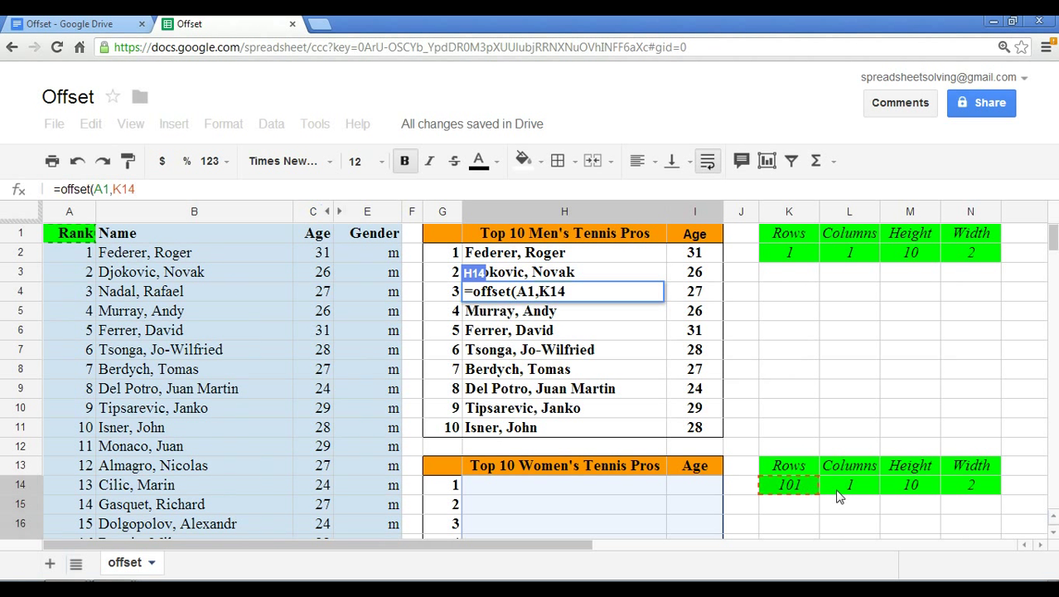
pyautogui.write(',')
pyautogui.click(850, 490)
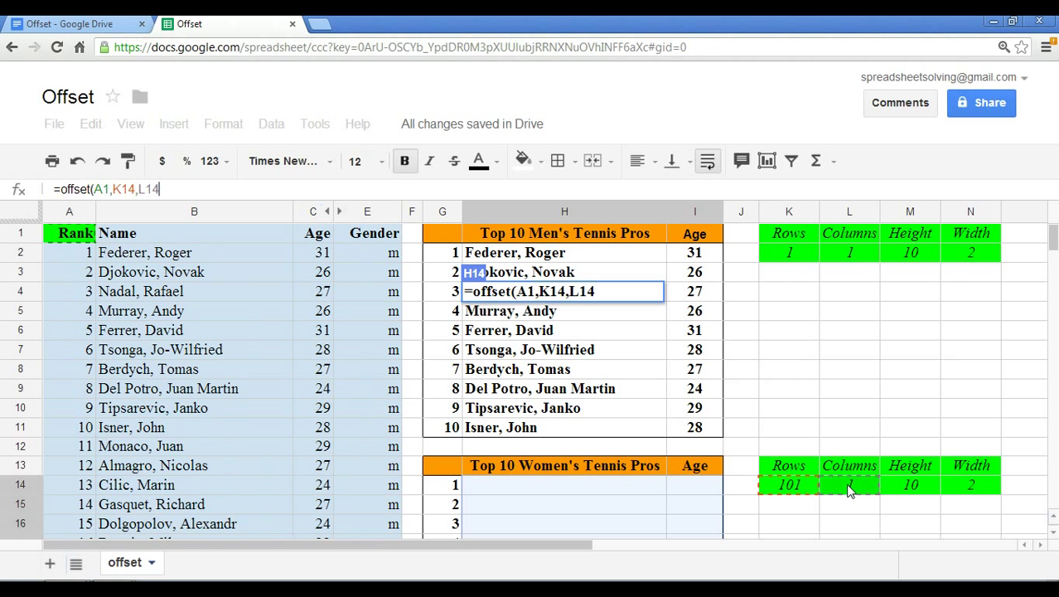
pyautogui.write(',')
pyautogui.click(915, 493)
pyautogui.write(',')
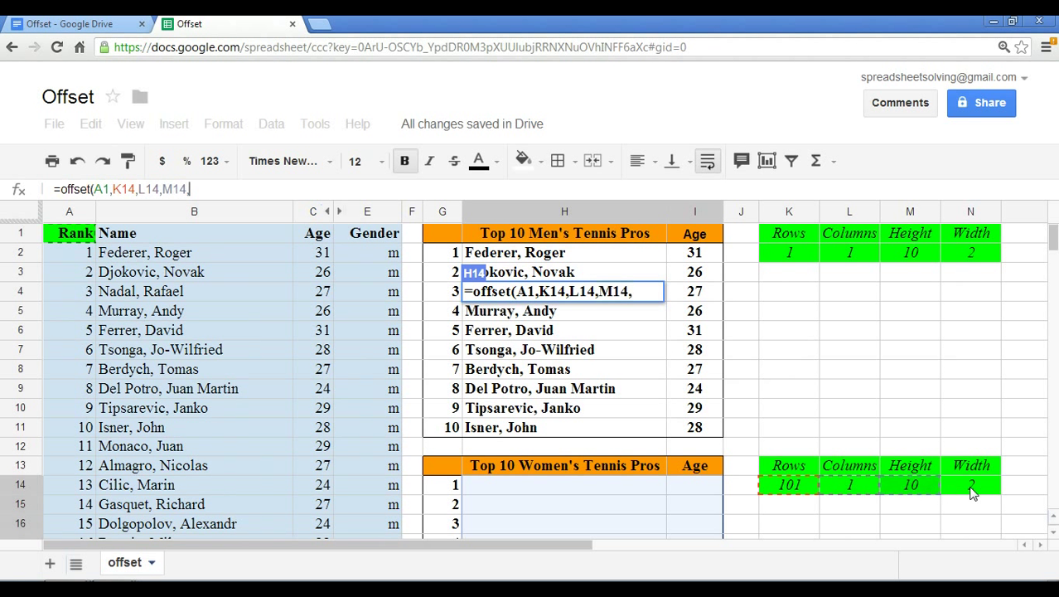
pyautogui.click(974, 491)
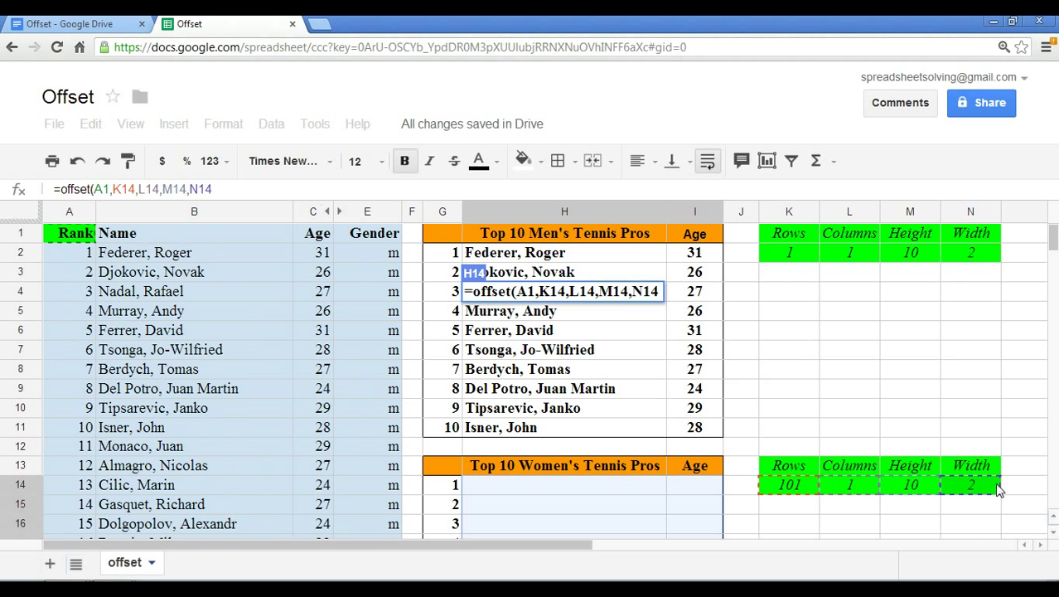
pyautogui.write(')')
# - Wrap the women's offset formula in arrayformula( ), enter it, and review the filled Top 10 Women's table
pyautogui.click(59, 189)
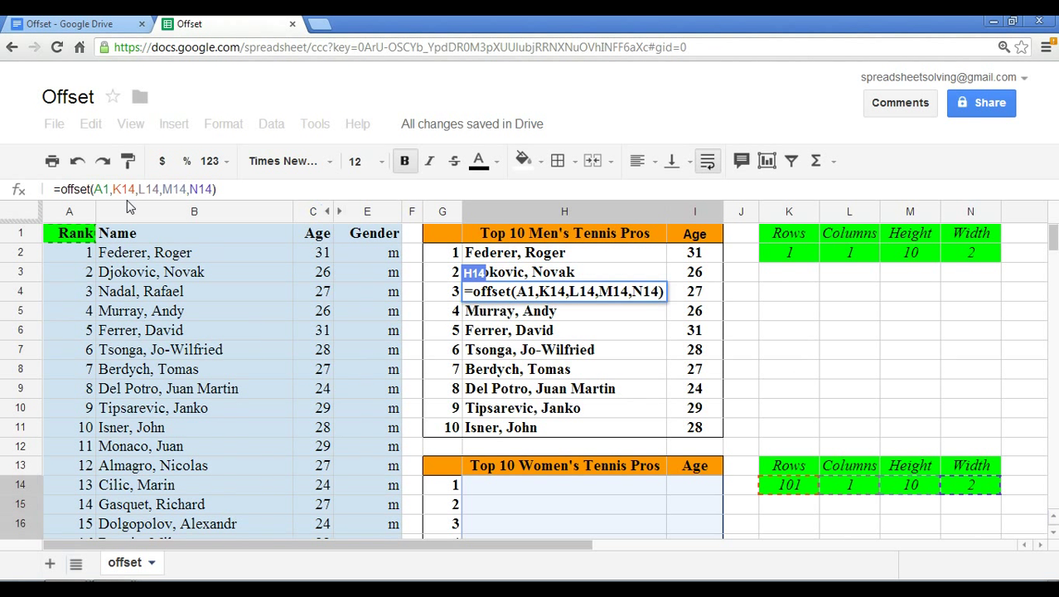
pyautogui.write('arrayfor')
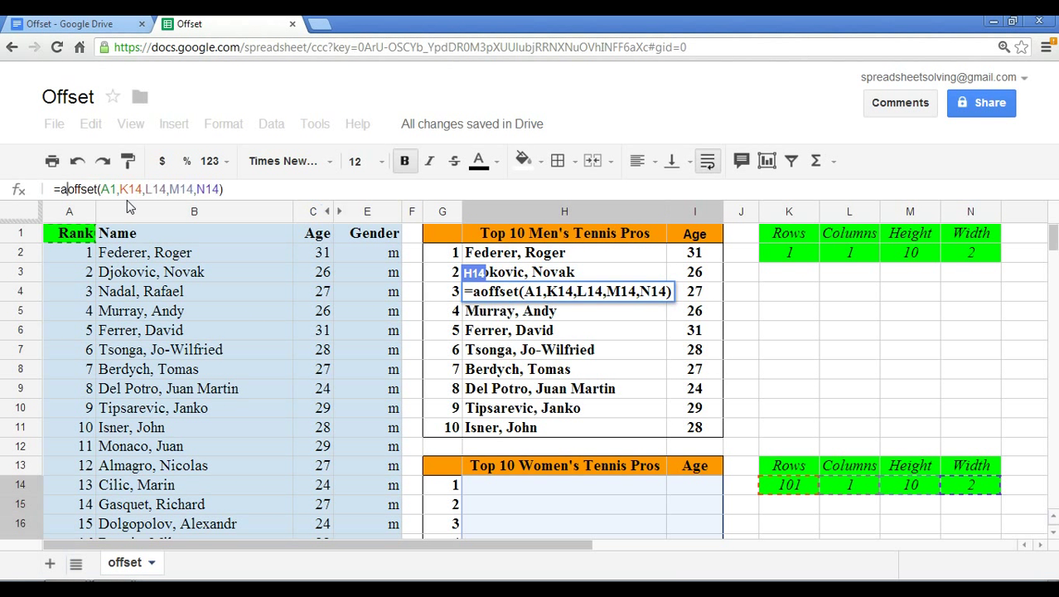
pyautogui.write('mula')
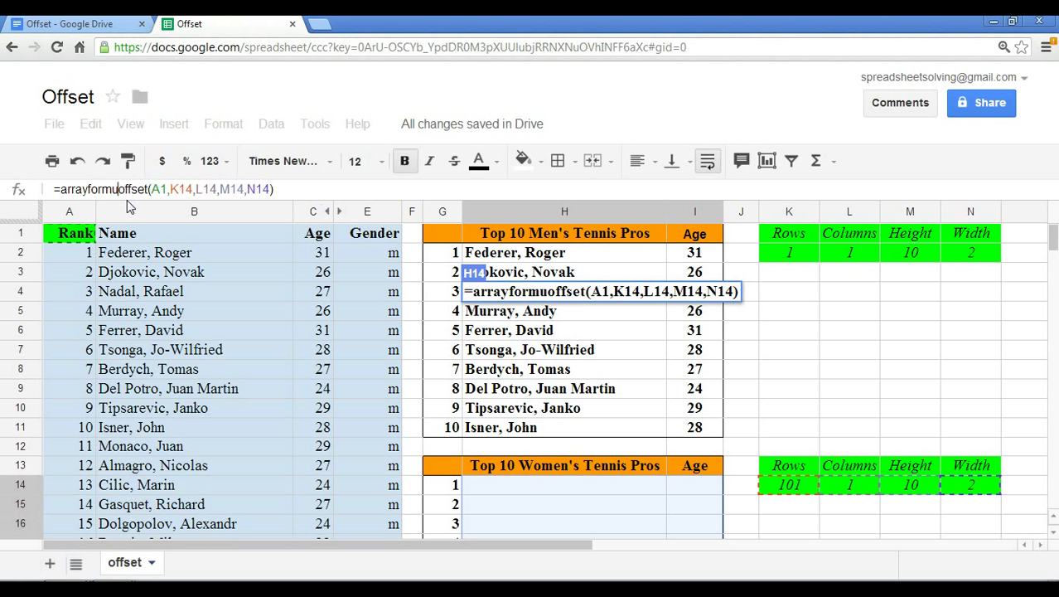
pyautogui.write('(')
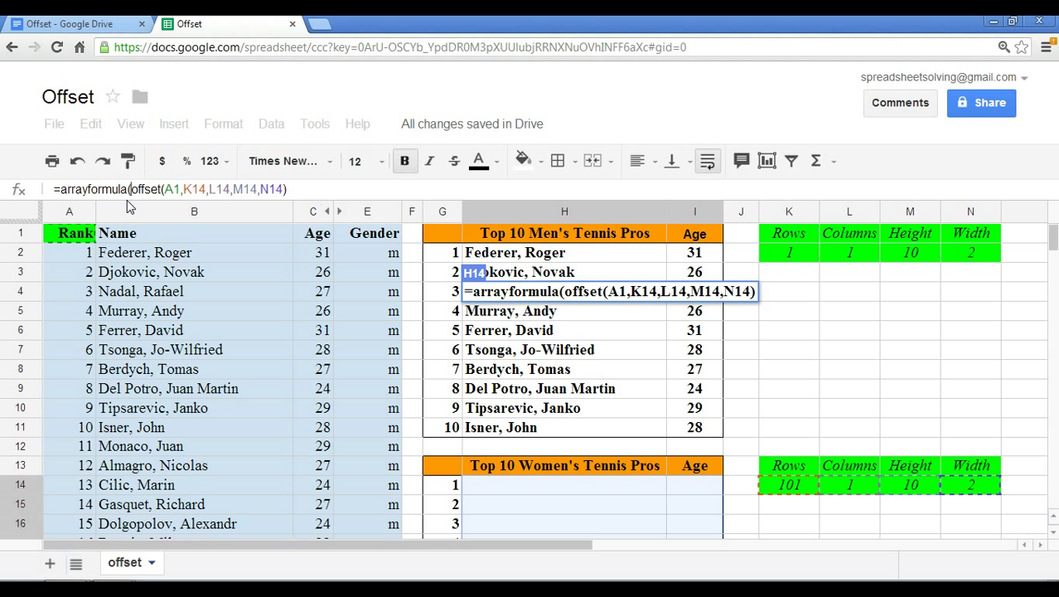
pyautogui.click(326, 192)
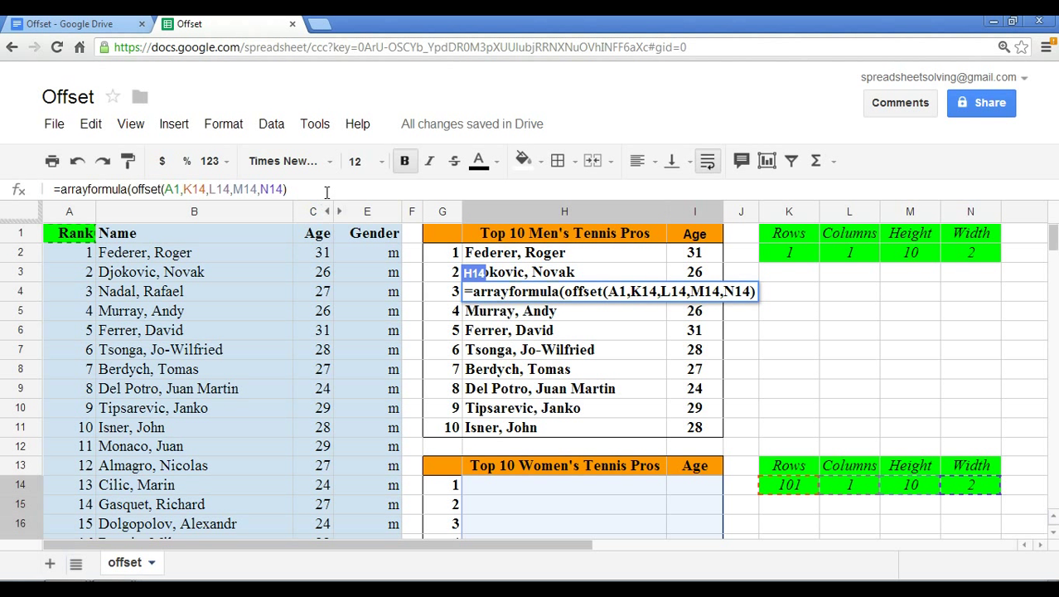
pyautogui.write(')')
pyautogui.press('Return')
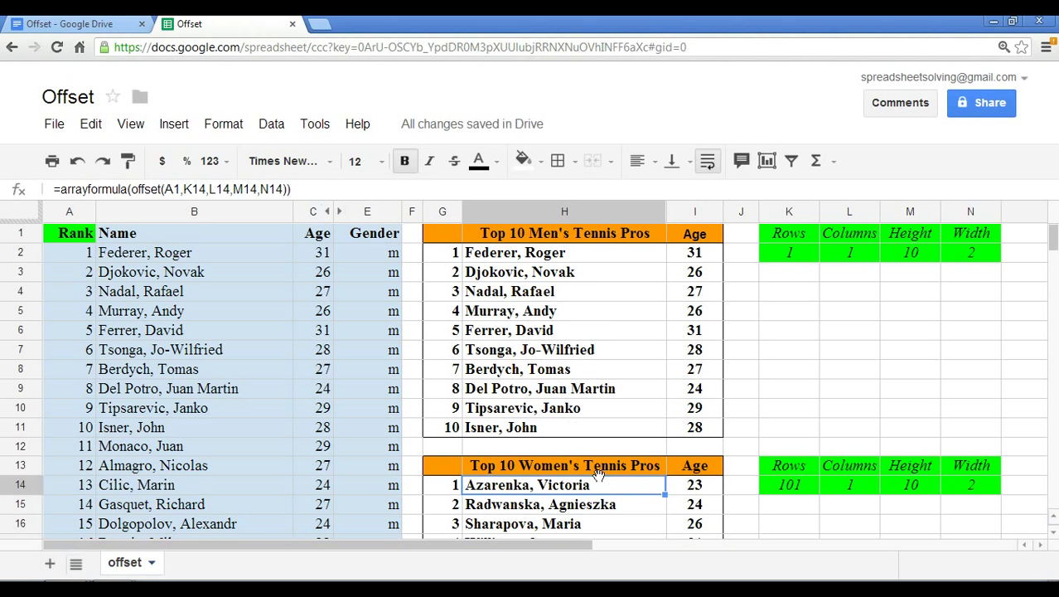
pyautogui.scroll(-2, 598, 475)
pyautogui.scroll(-1, 599, 475)
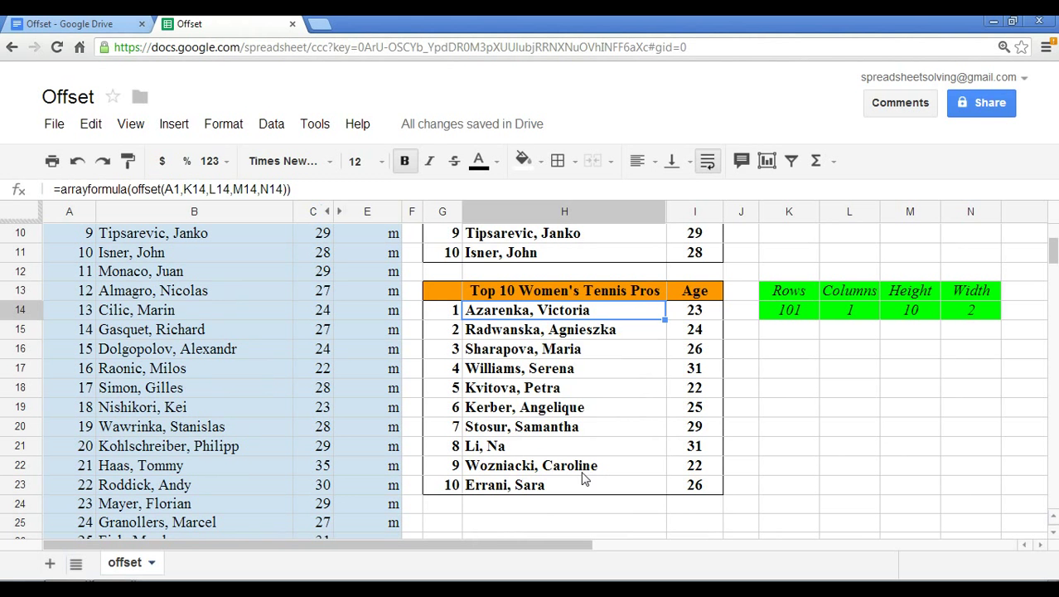
pyautogui.scroll(3, 582, 478)
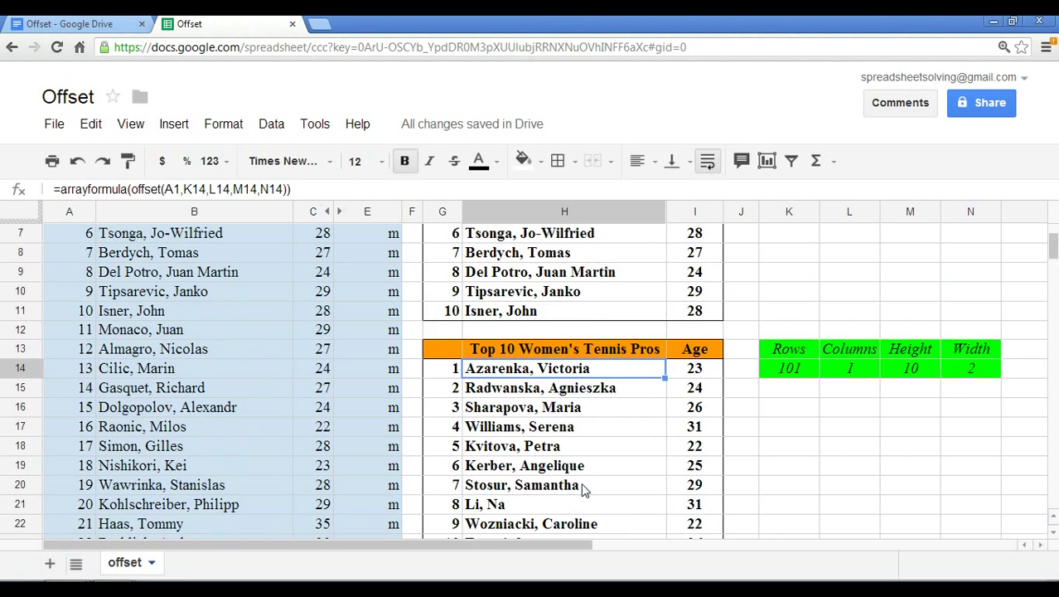